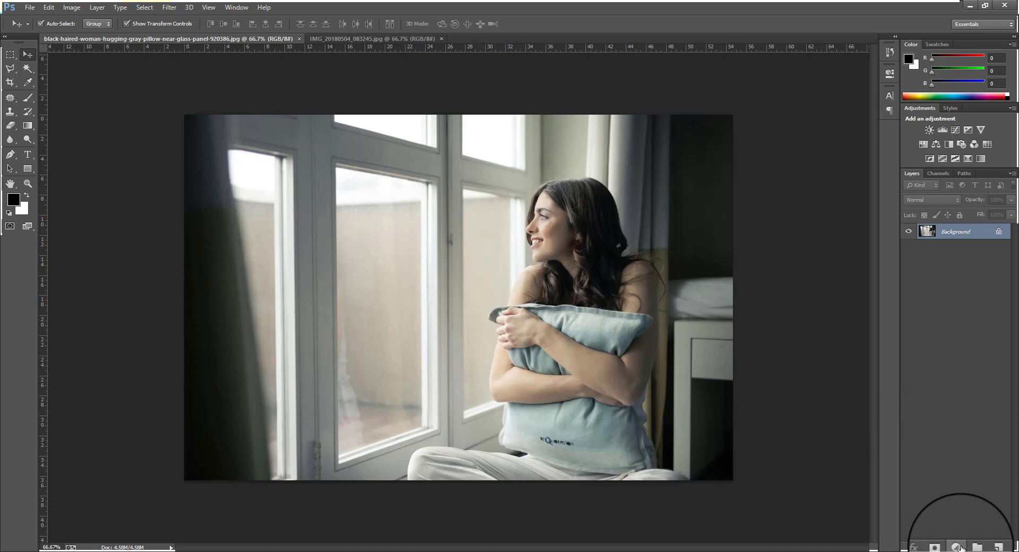
- Add a new layer above the background photo and fill it with the Clouds render filter
click(987, 547)
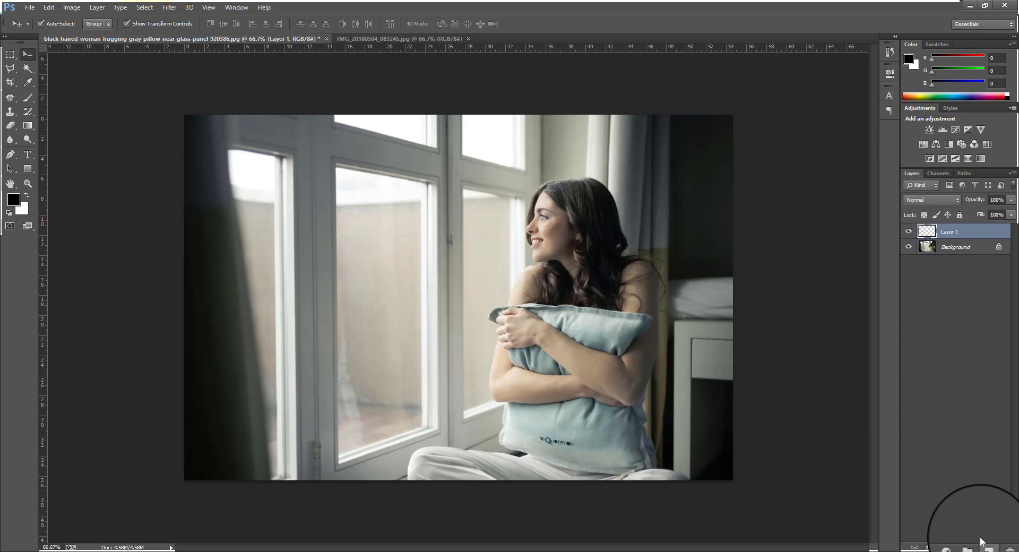
click(165, 7)
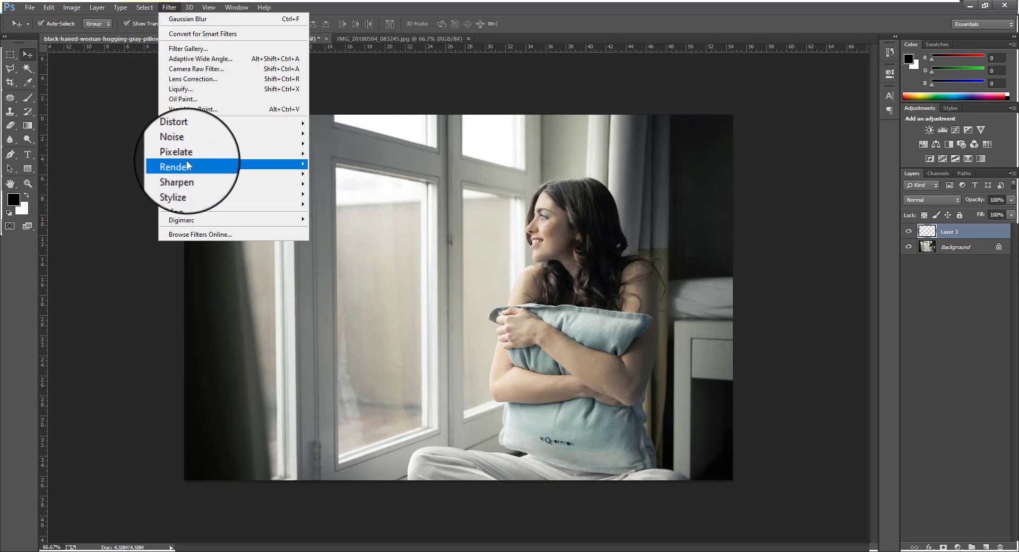
mouse_move(187, 167)
click(326, 164)
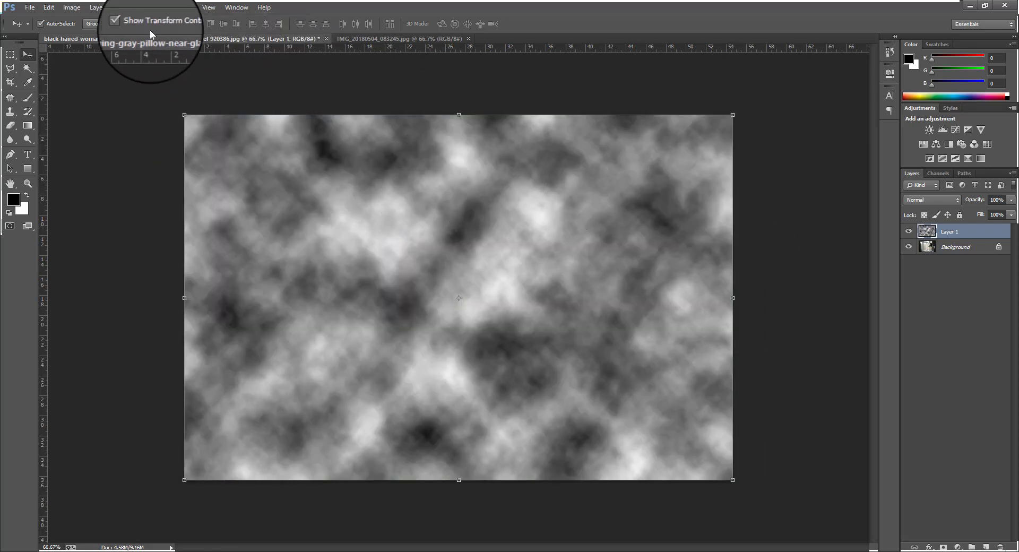
- Apply a Radial Blur to the clouds layer with amount 100, Zoom method, Best quality and the blur centre in the upper-left corner
click(170, 10)
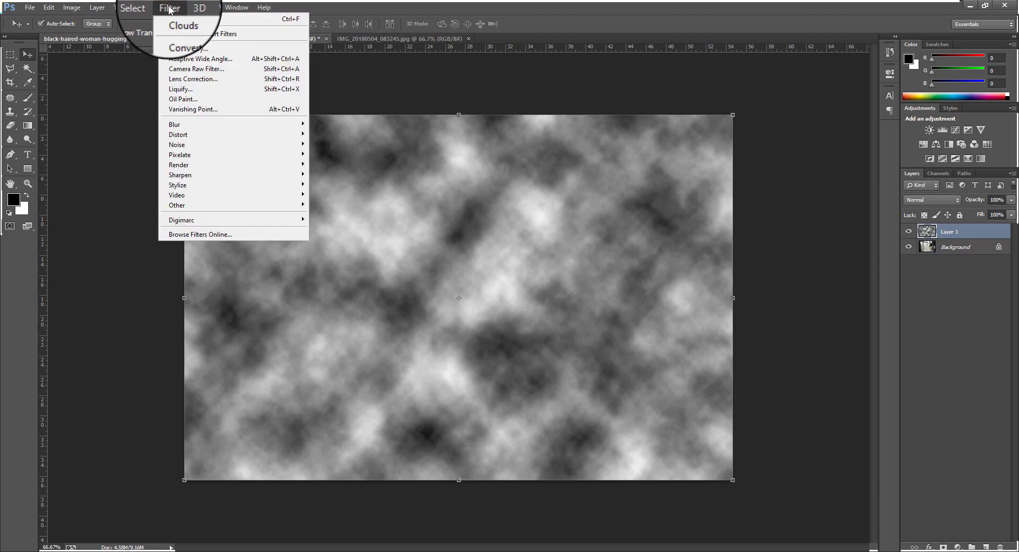
mouse_move(185, 124)
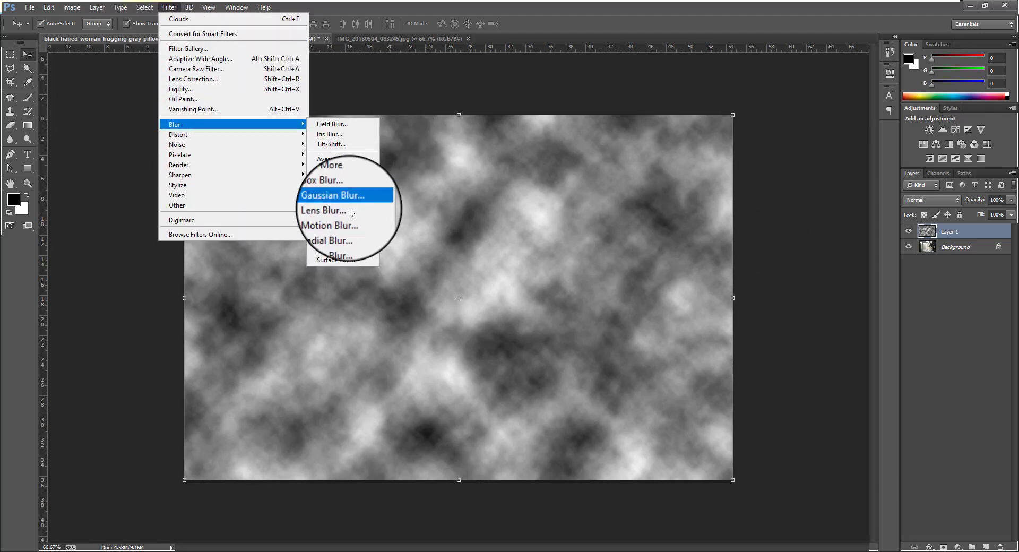
click(339, 229)
click(456, 216)
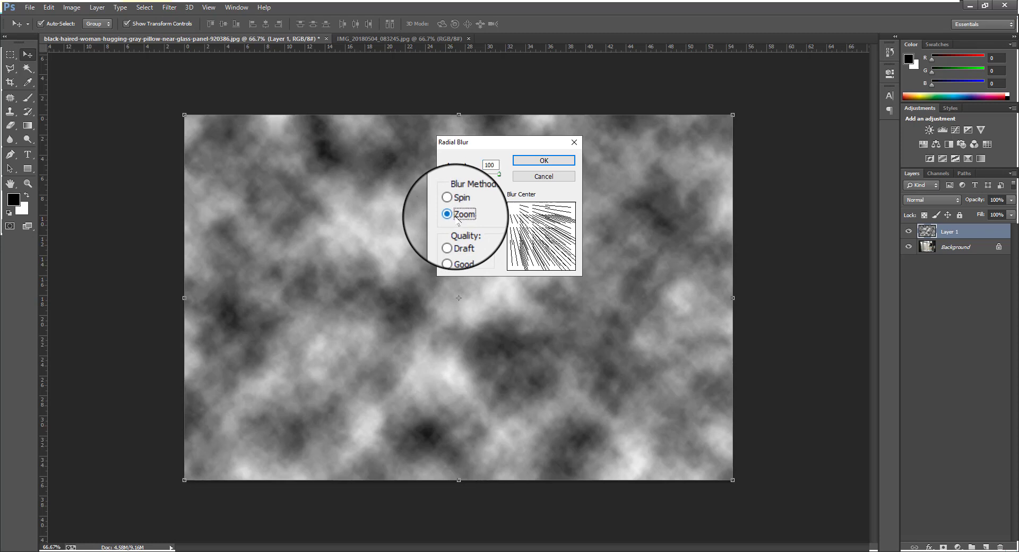
click(449, 259)
click(498, 174)
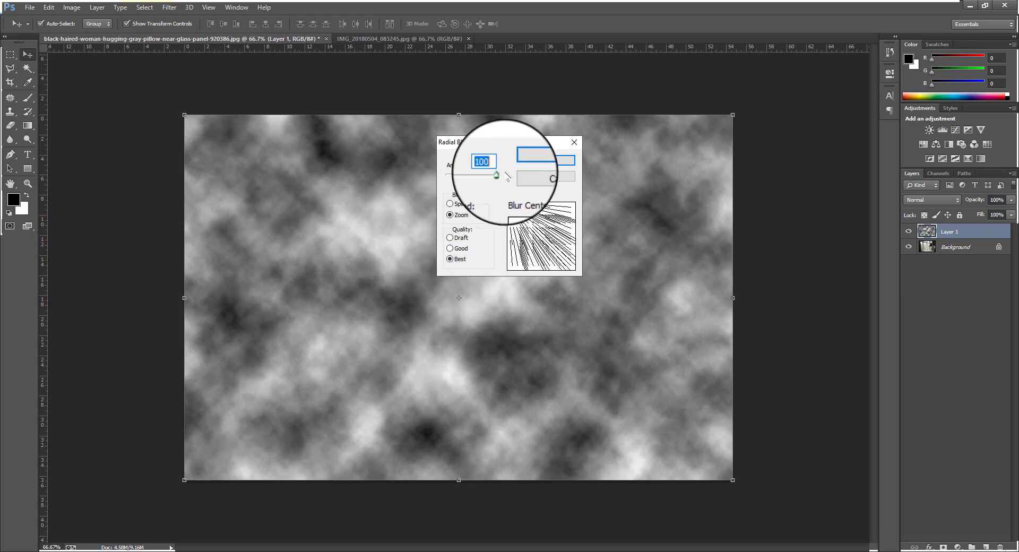
drag(558, 234, 510, 204)
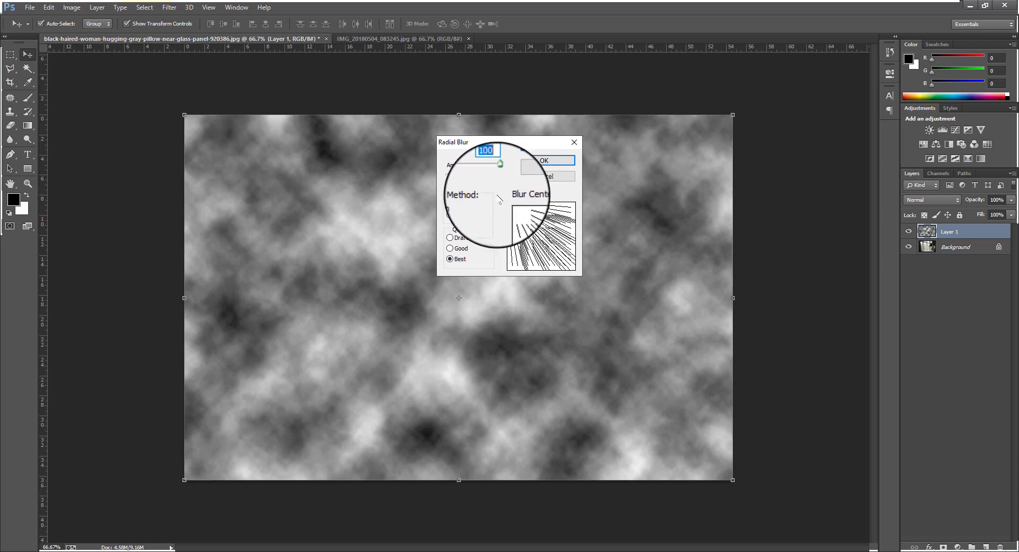
click(557, 165)
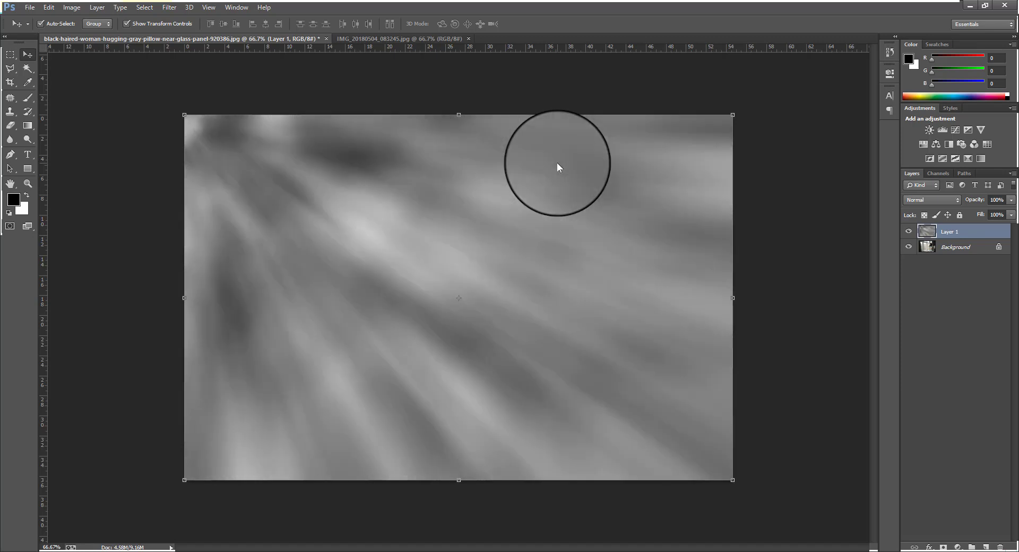
- Compare the Screen and Multiply blend modes on the blurred clouds layer and settle on Screen
click(939, 200)
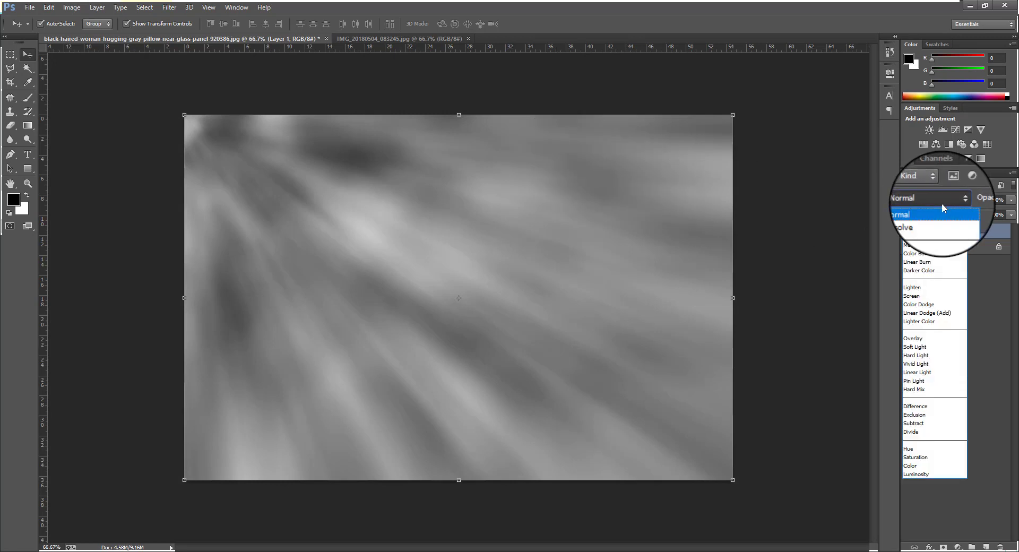
click(928, 295)
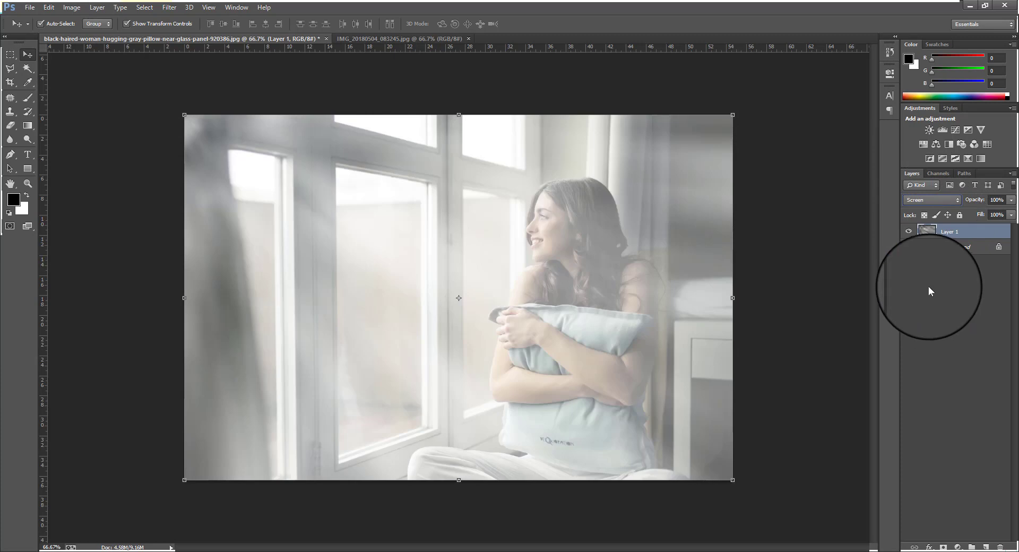
click(936, 201)
click(931, 241)
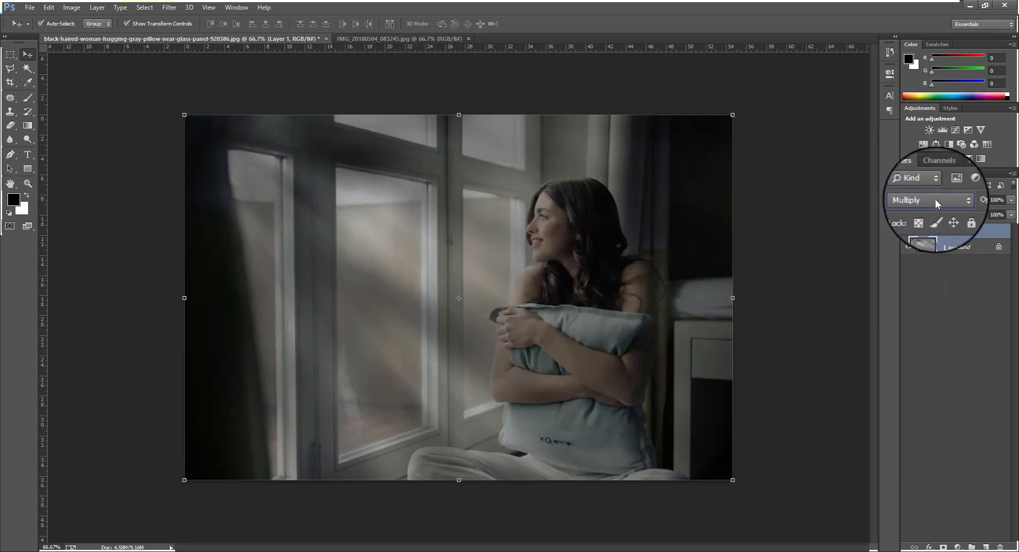
click(935, 199)
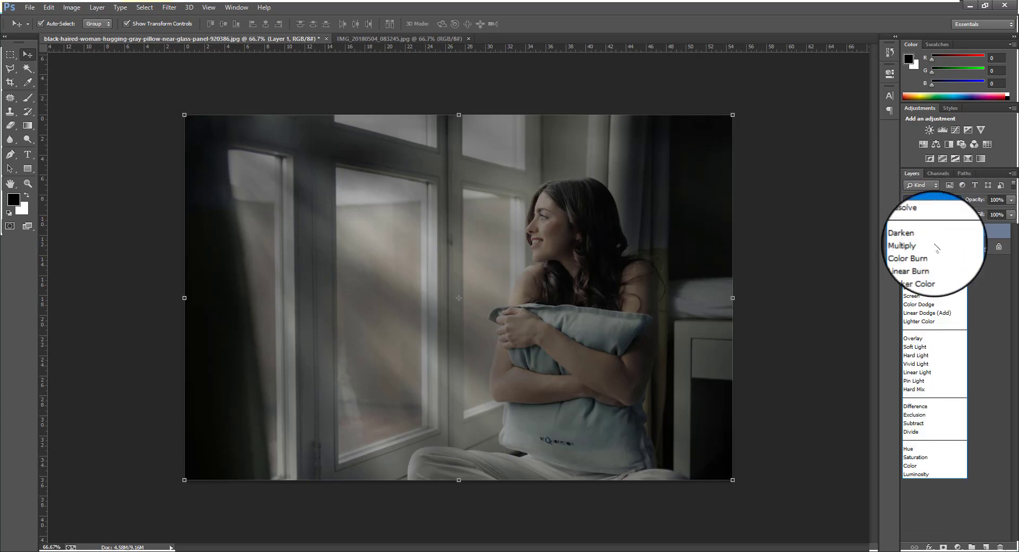
click(934, 291)
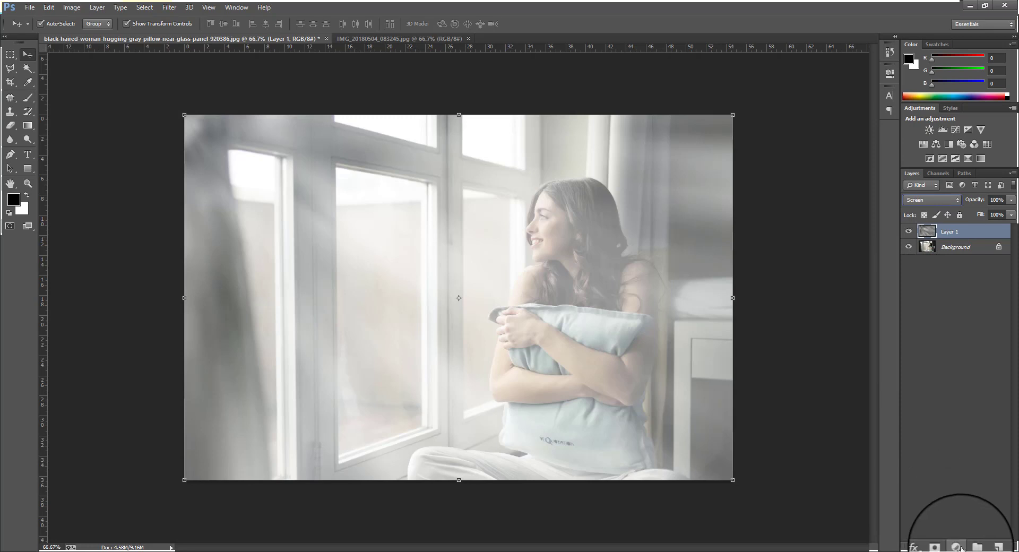
- Add a Levels adjustment layer with RGB input levels of 58, 0.47 and 245
click(956, 547)
click(950, 369)
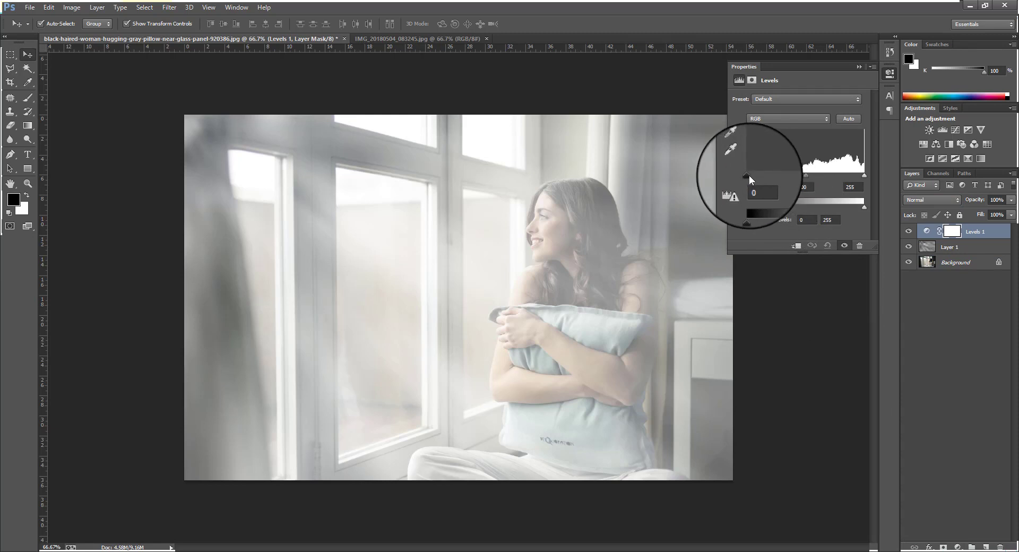
drag(749, 175, 772, 178)
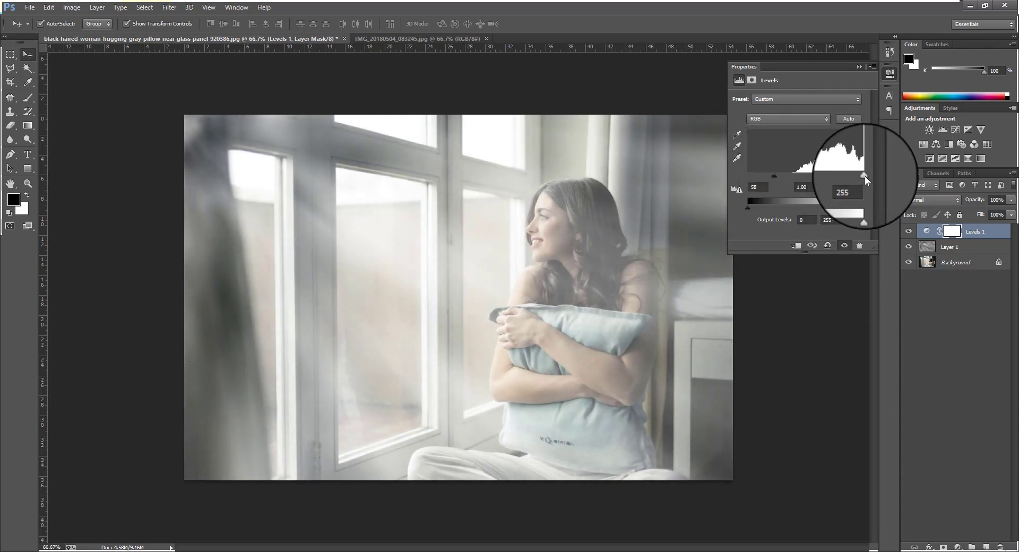
drag(863, 176, 836, 178)
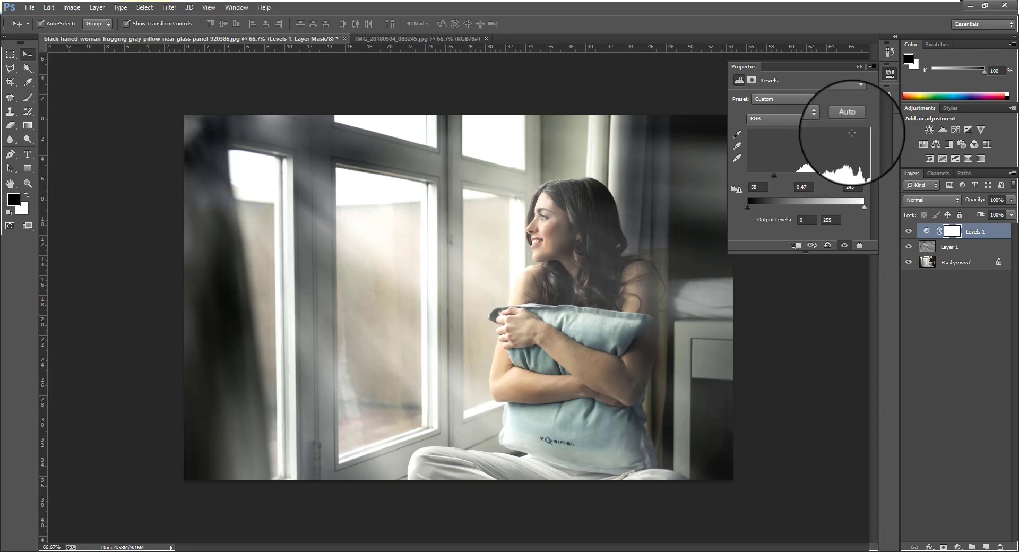
click(856, 67)
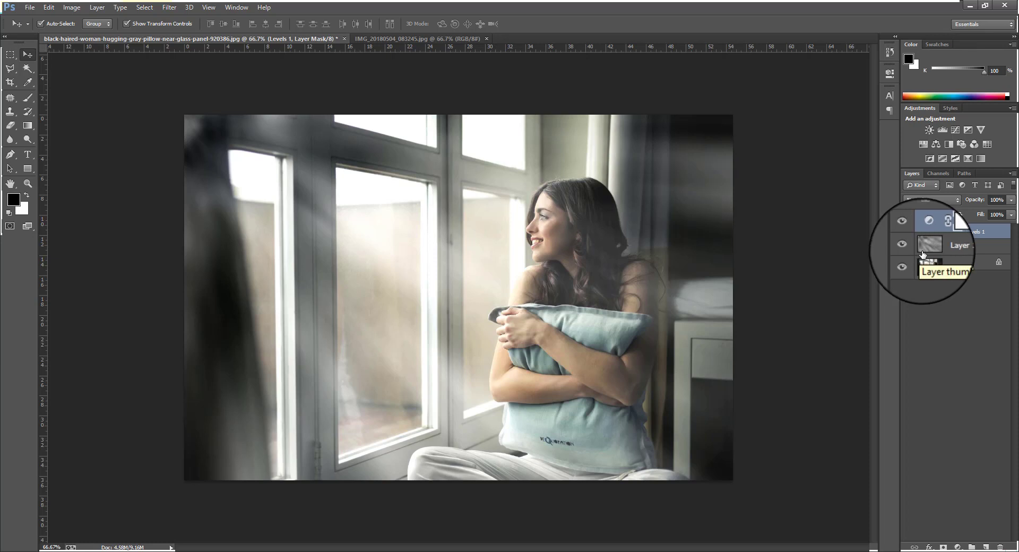
- Add a layer mask to the light-ray layer and ready a soft black brush at 153 px and 0% hardness
click(953, 248)
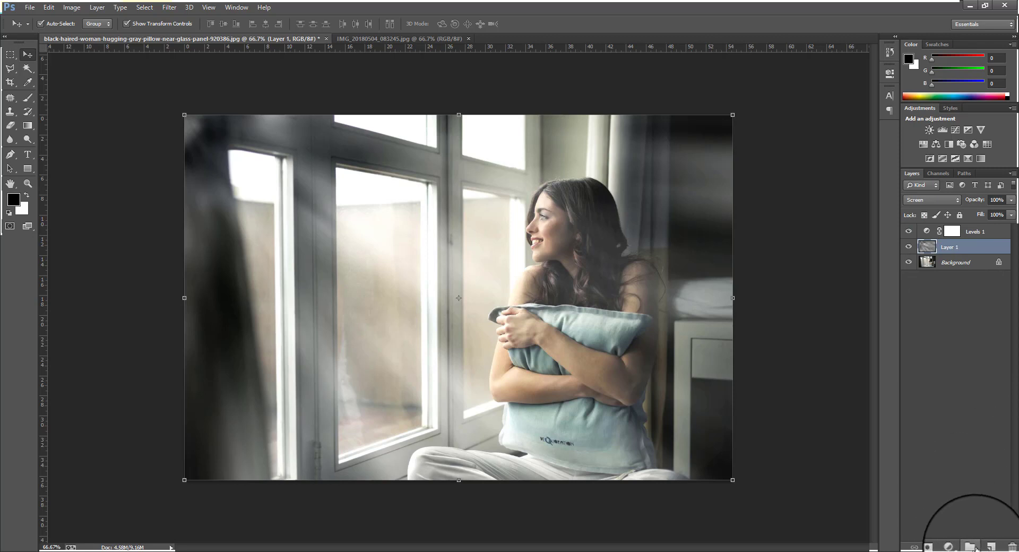
click(943, 547)
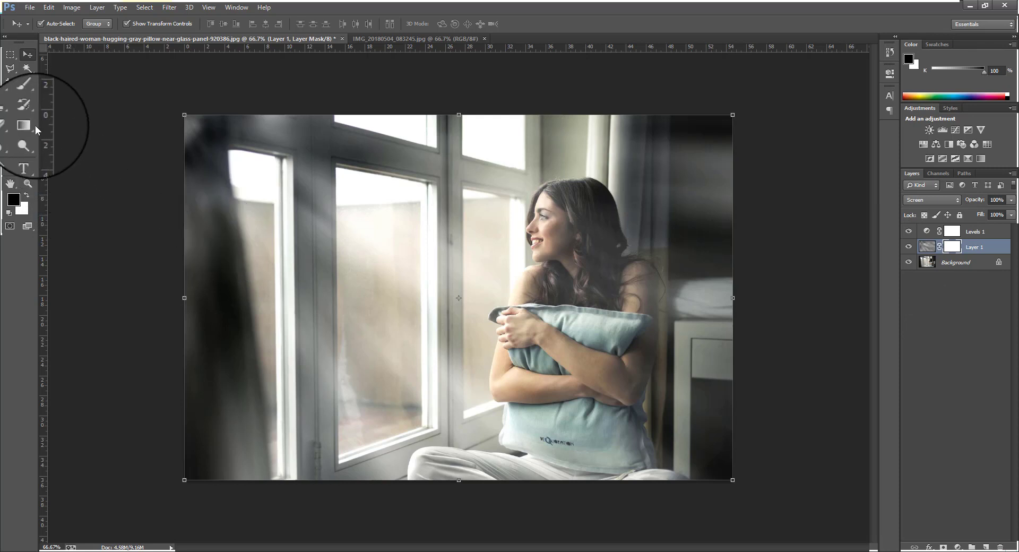
drag(30, 99, 88, 94)
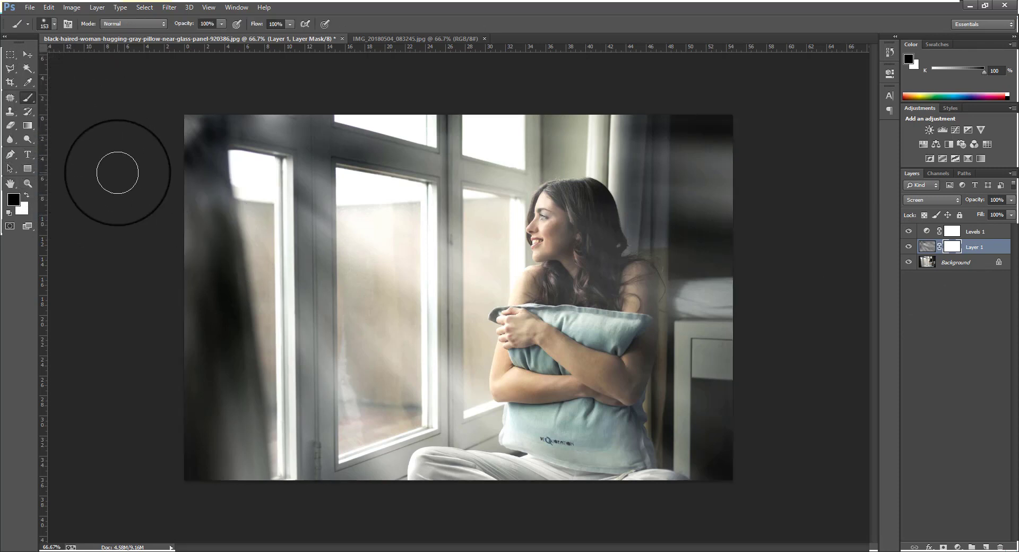
click(14, 200)
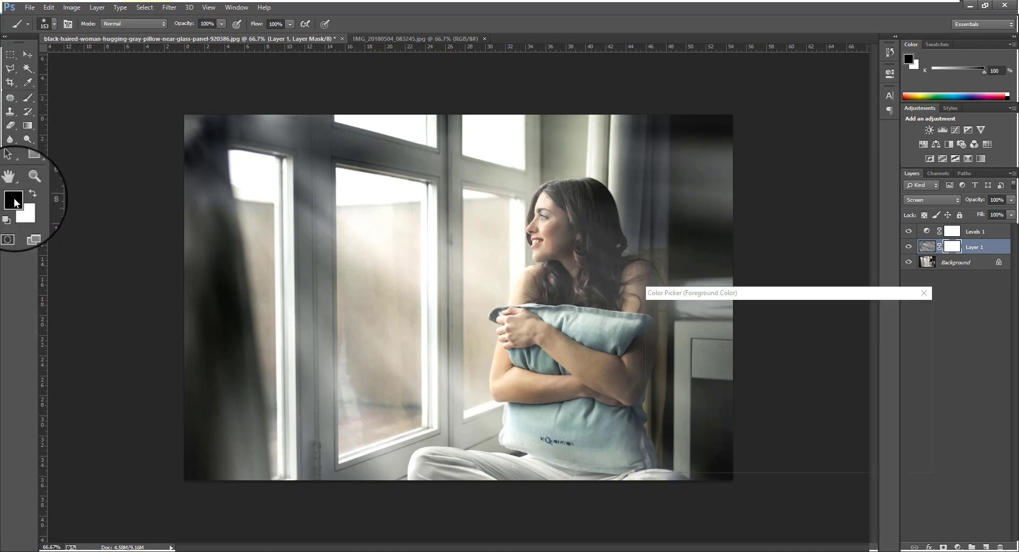
click(895, 309)
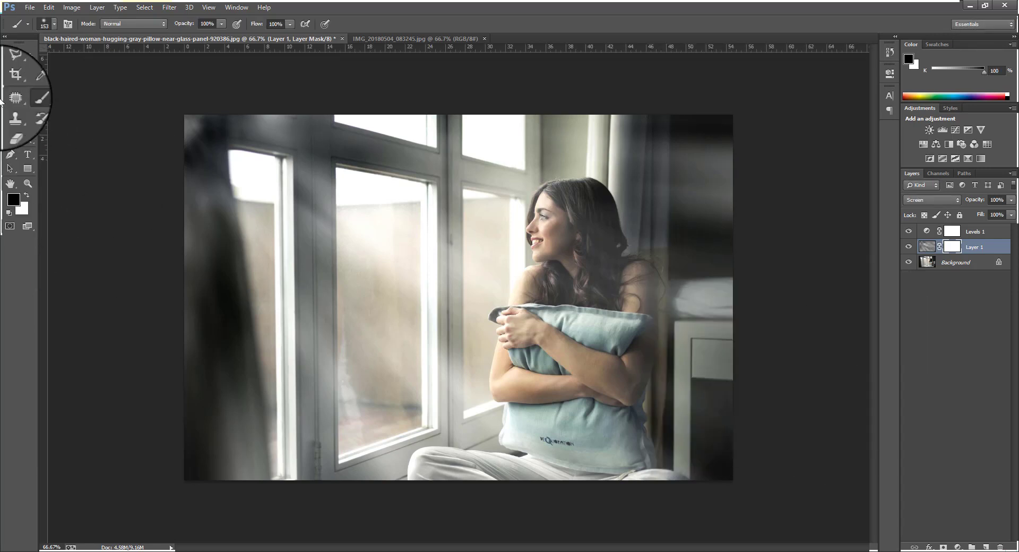
click(54, 24)
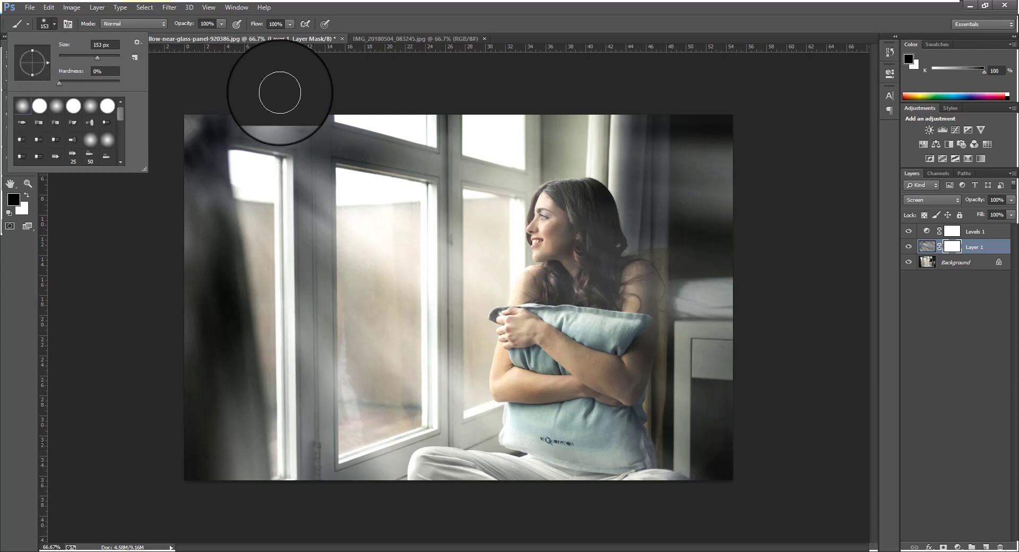
- Paint black on the mask over the dark curtain and the lower-left window frame to remove the haze there
mouse_move(185, 107)
mouse_down()
mouse_move(175, 177)
mouse_move(184, 272)
mouse_up()
mouse_move(243, 386)
mouse_down()
mouse_move(274, 430)
mouse_move(185, 369)
mouse_move(286, 482)
mouse_move(202, 448)
mouse_move(257, 488)
mouse_up()
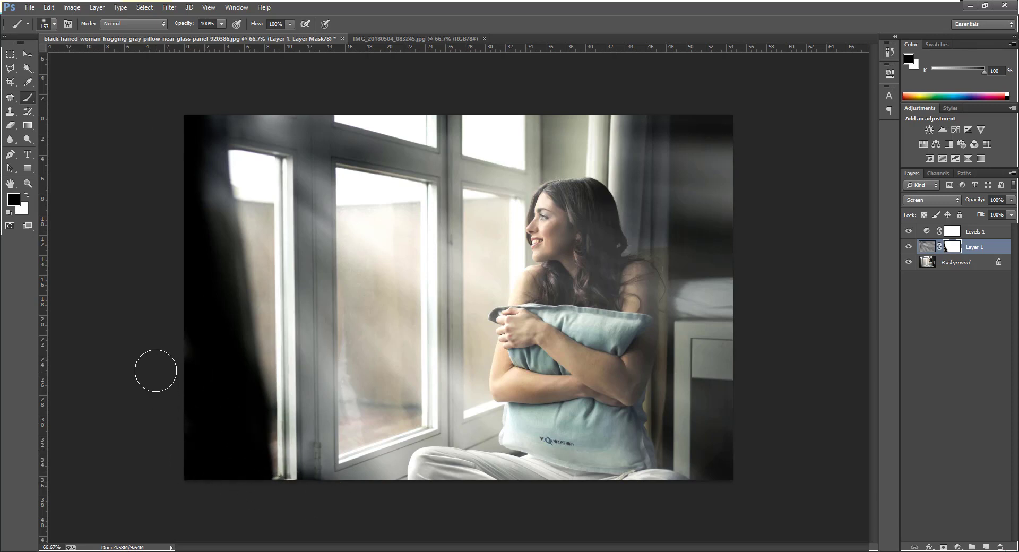
mouse_move(237, 388)
mouse_down()
mouse_move(426, 503)
mouse_move(277, 441)
mouse_move(202, 371)
mouse_up()
drag(350, 478, 432, 517)
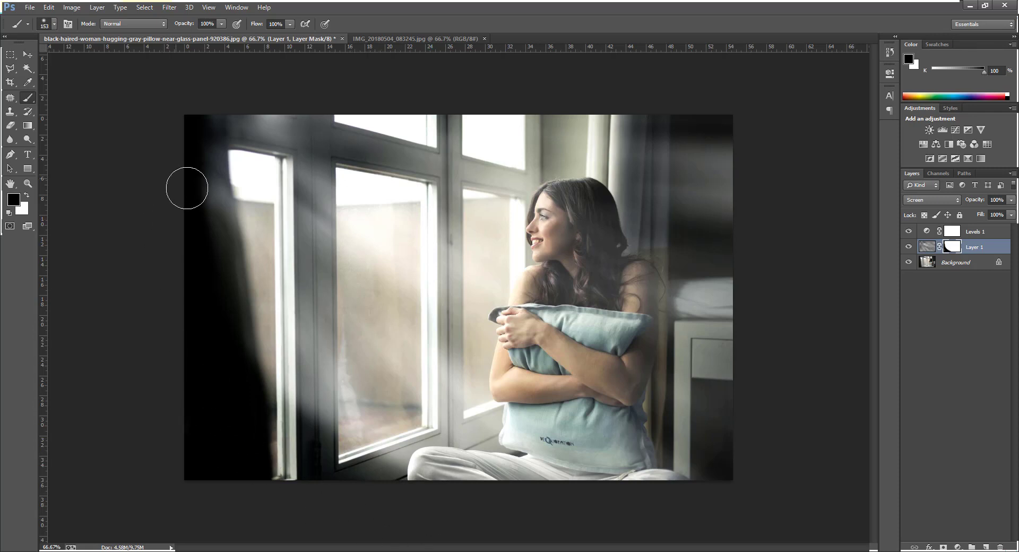
mouse_move(186, 188)
mouse_down()
mouse_move(239, 278)
mouse_move(409, 509)
mouse_up()
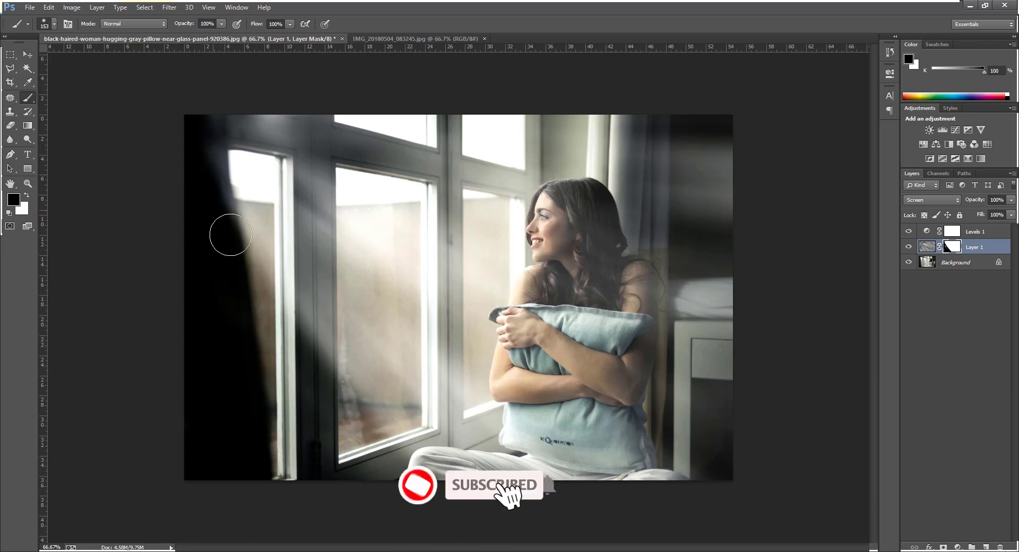
- Mask out the haze along the photo's upper edge and the dark area above and behind the woman's head
mouse_move(230, 235)
mouse_down()
mouse_move(257, 275)
mouse_move(206, 204)
mouse_move(178, 114)
mouse_move(199, 145)
mouse_move(204, 208)
mouse_move(199, 103)
mouse_move(584, 199)
mouse_move(515, 176)
mouse_move(924, 293)
mouse_move(679, 233)
mouse_move(355, 119)
mouse_move(765, 192)
mouse_move(487, 133)
mouse_move(755, 152)
mouse_move(532, 111)
mouse_up()
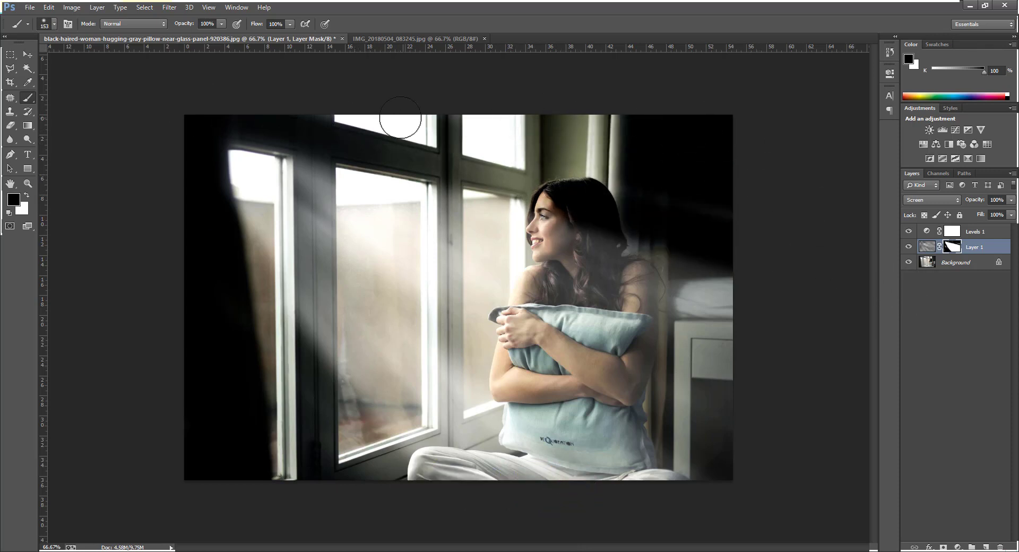
drag(713, 214, 610, 140)
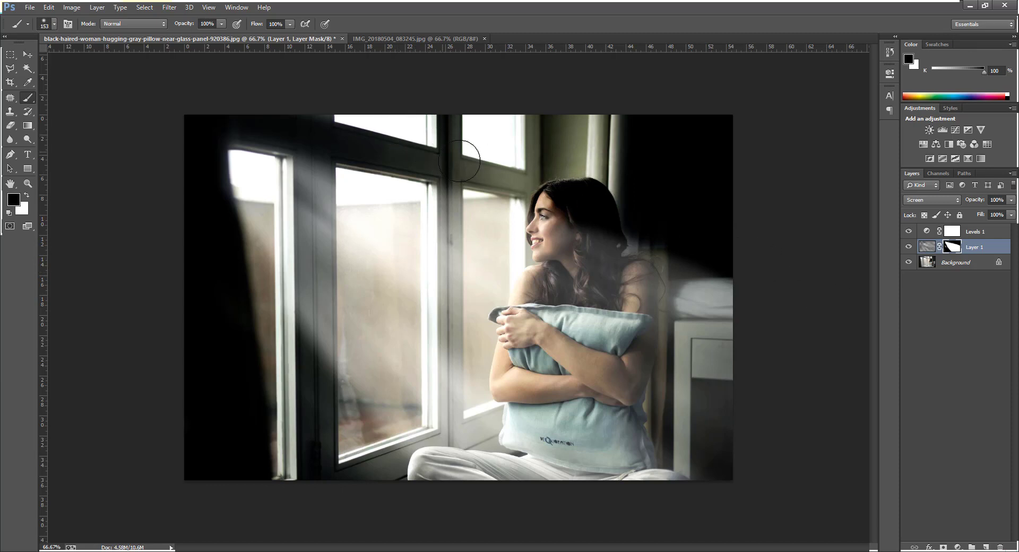
mouse_move(460, 160)
mouse_down()
mouse_move(520, 193)
mouse_move(795, 287)
mouse_up()
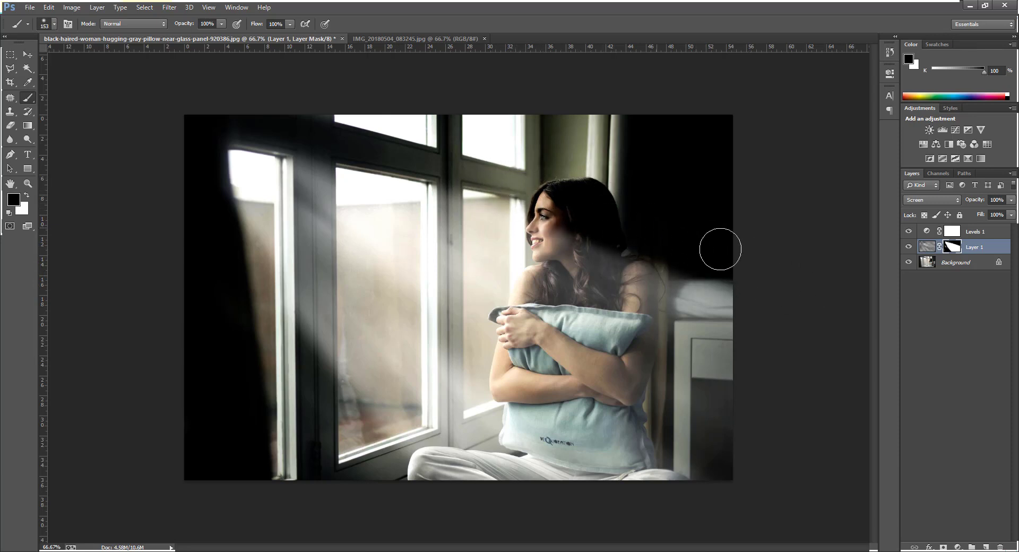
drag(607, 213, 775, 277)
drag(689, 259, 801, 294)
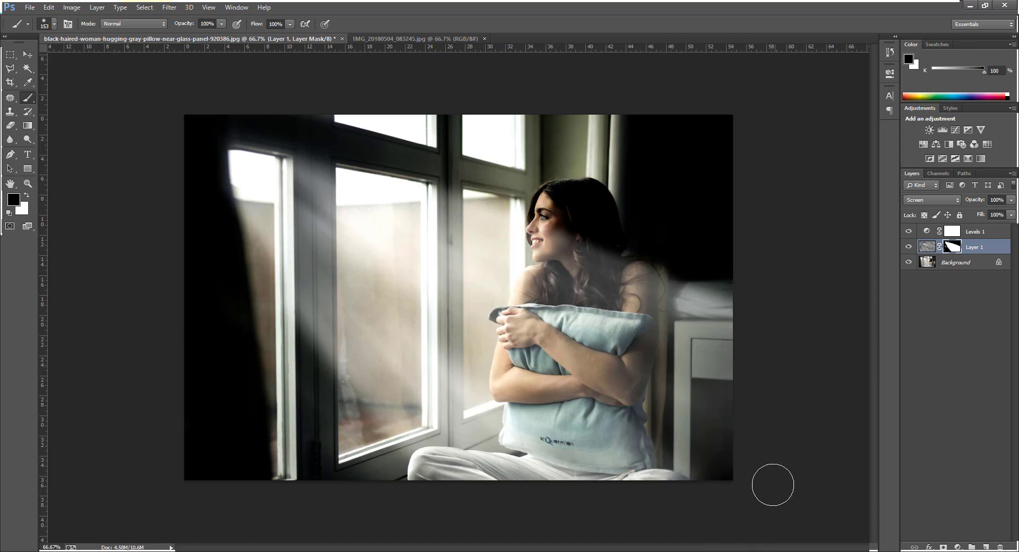
- Mask out the remaining haze along the photo's right edge and lower edge with the black brush
drag(755, 427, 764, 489)
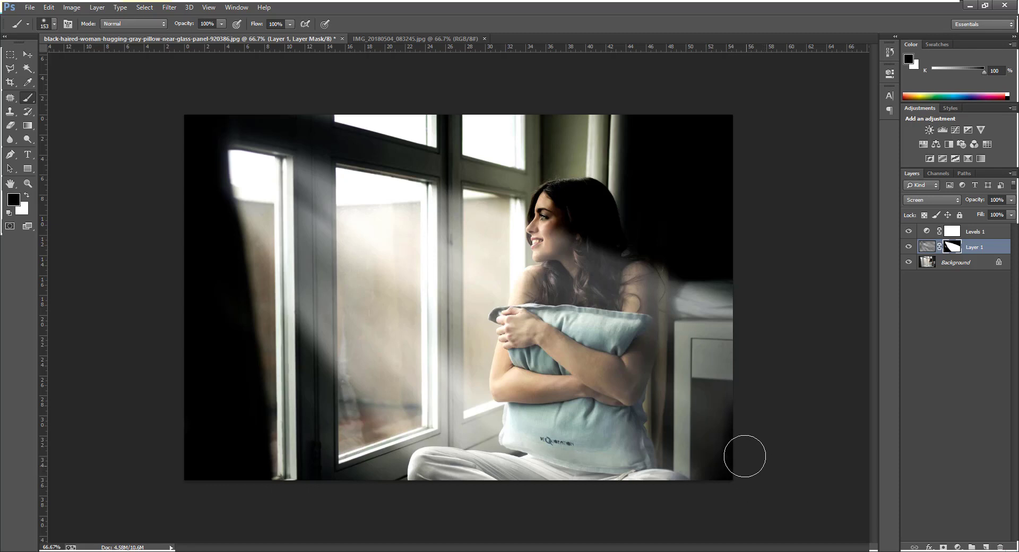
mouse_move(744, 456)
mouse_down()
mouse_move(723, 345)
mouse_move(732, 243)
mouse_up()
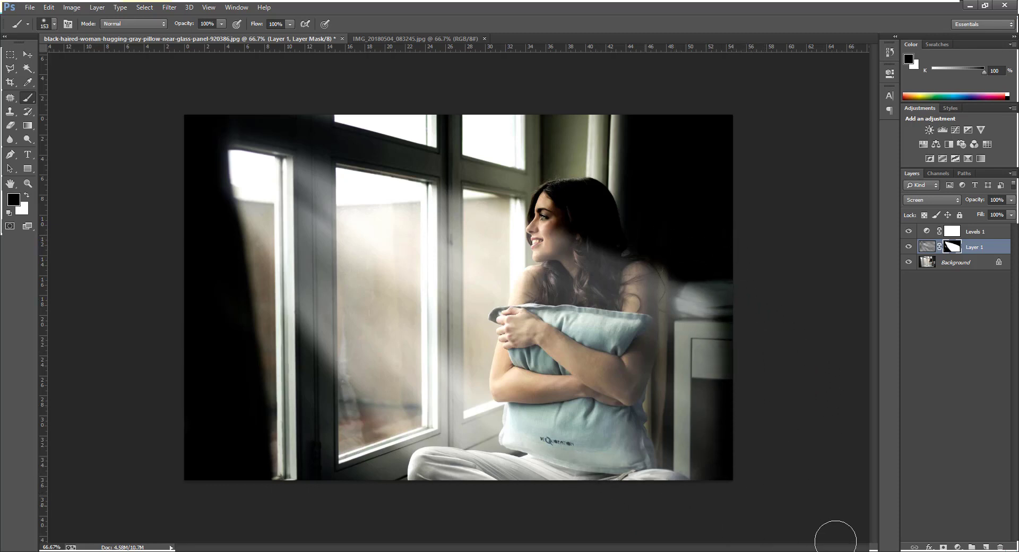
mouse_move(475, 499)
mouse_down()
mouse_move(341, 471)
mouse_move(618, 502)
mouse_move(759, 496)
mouse_up()
mouse_move(689, 500)
mouse_down()
mouse_move(326, 471)
mouse_move(533, 492)
mouse_move(746, 497)
mouse_up()
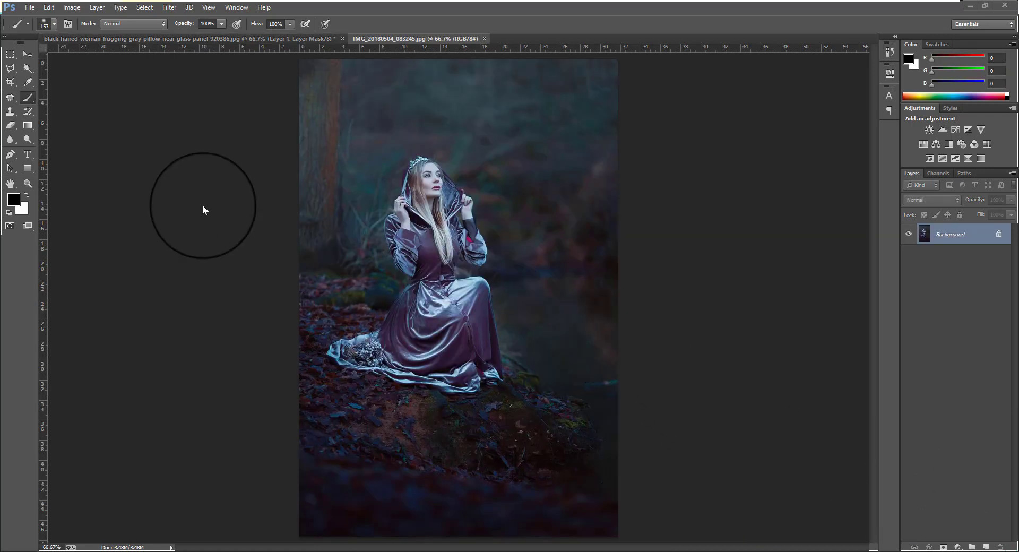
- Outline a slanted beam with the Polygonal Lasso, from beyond the photo's upper-right corner down to the woman's head and shoulders
click(10, 68)
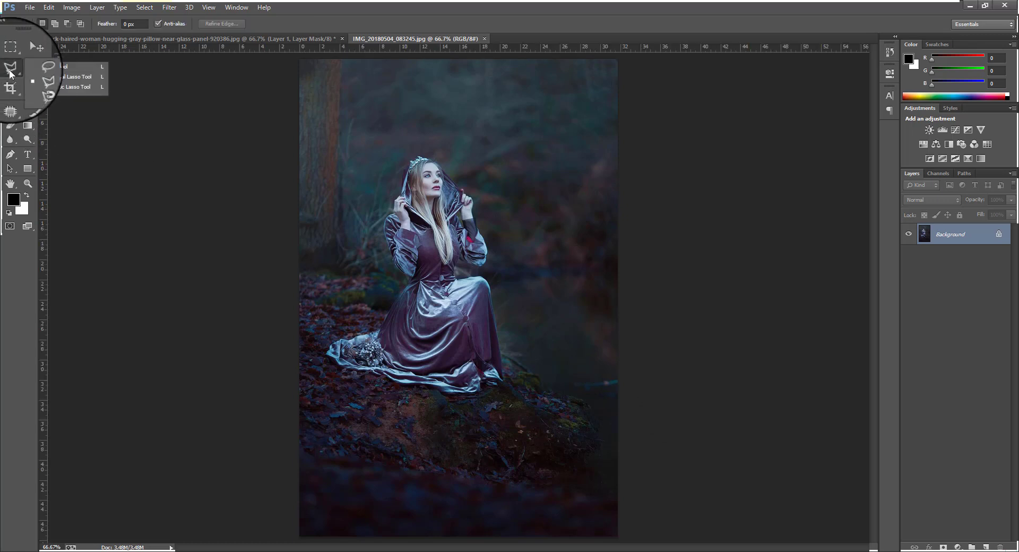
click(52, 77)
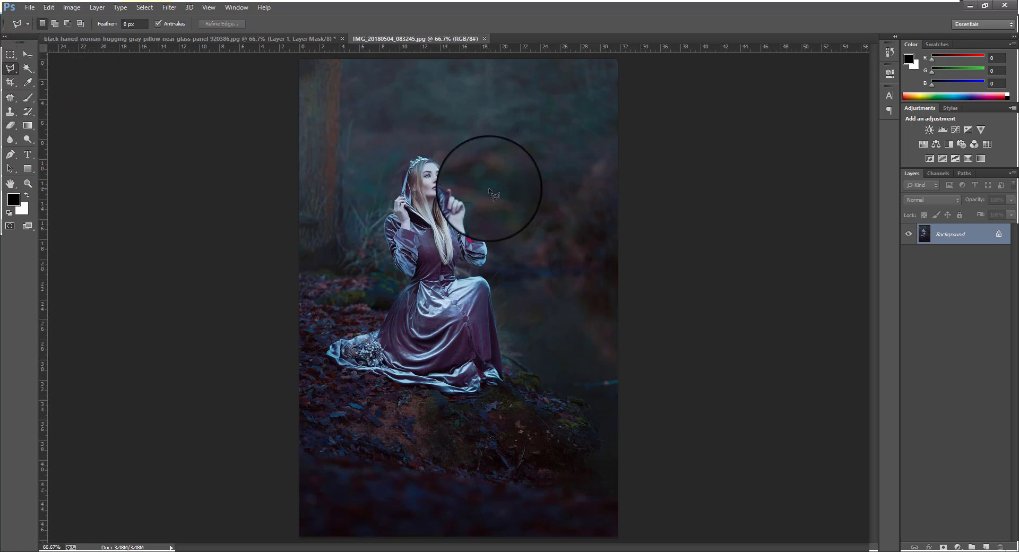
key(ctrl+plus)
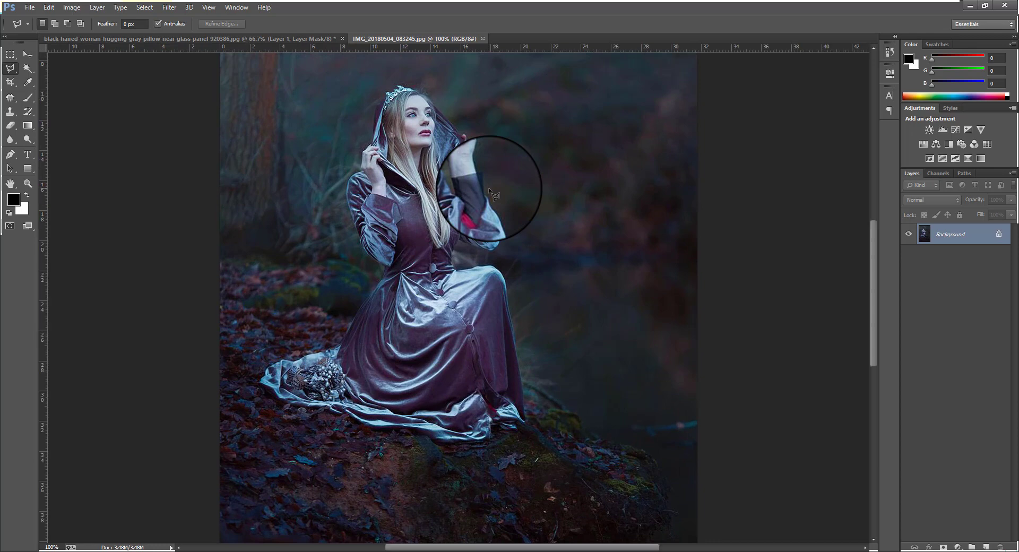
key(ctrl+minus)
key(ctrl+minus)
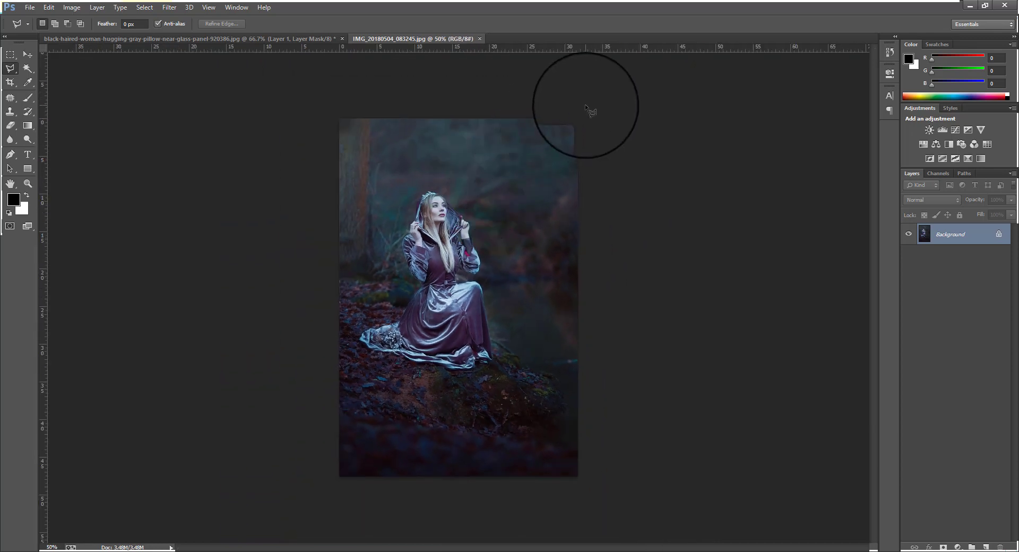
click(584, 108)
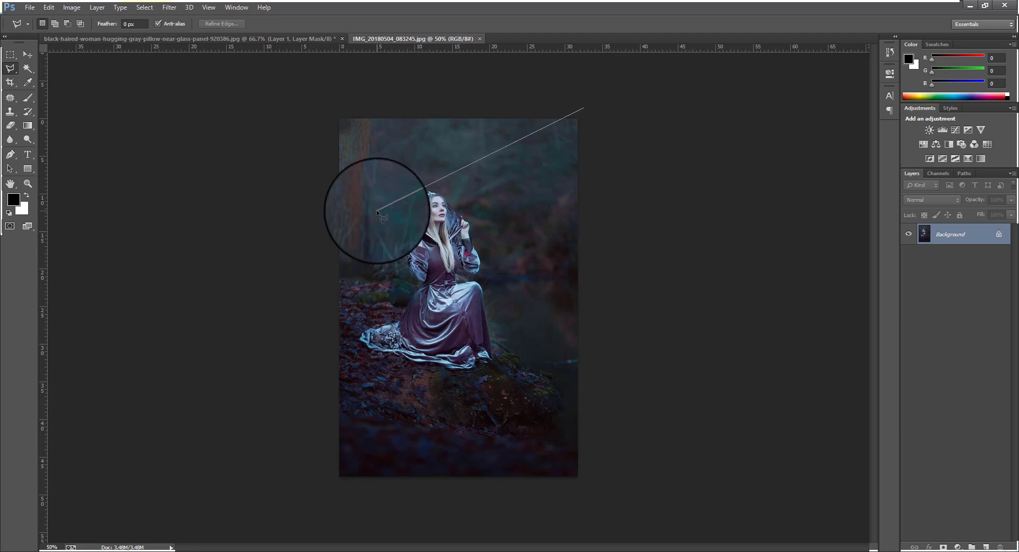
click(405, 201)
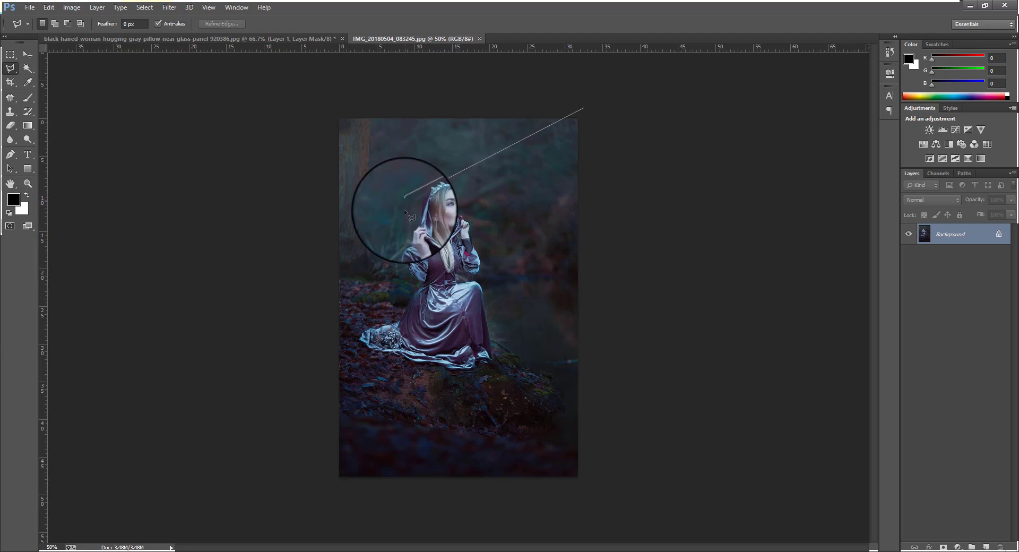
click(410, 267)
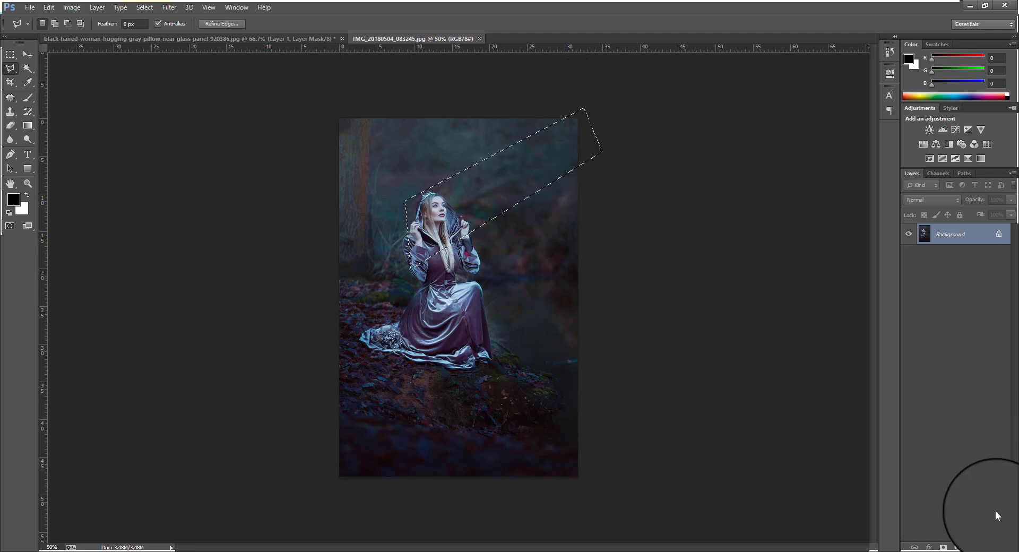
- Add a Curves adjustment layer for the selected beam and bend its RGB curve upward to brighten the midtones
click(958, 547)
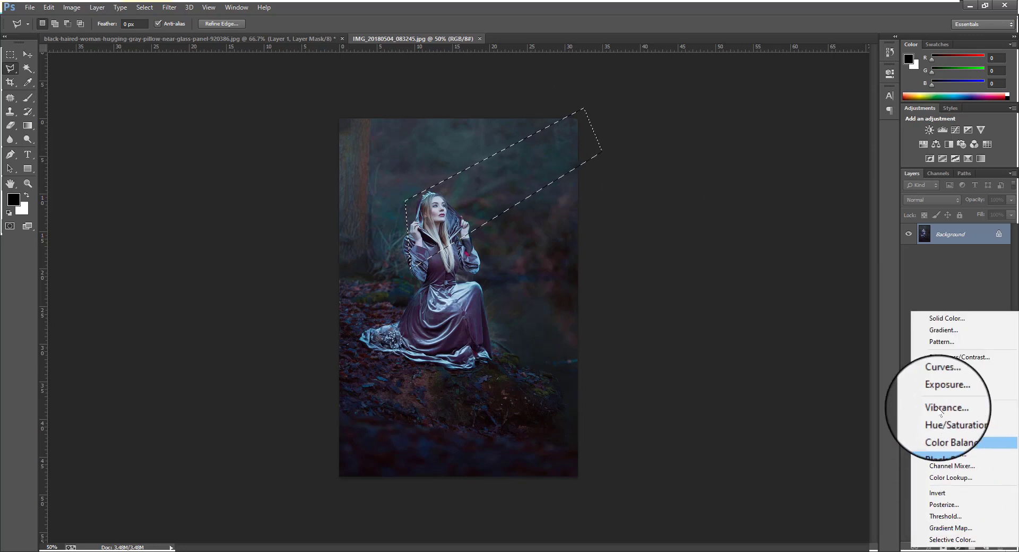
click(939, 381)
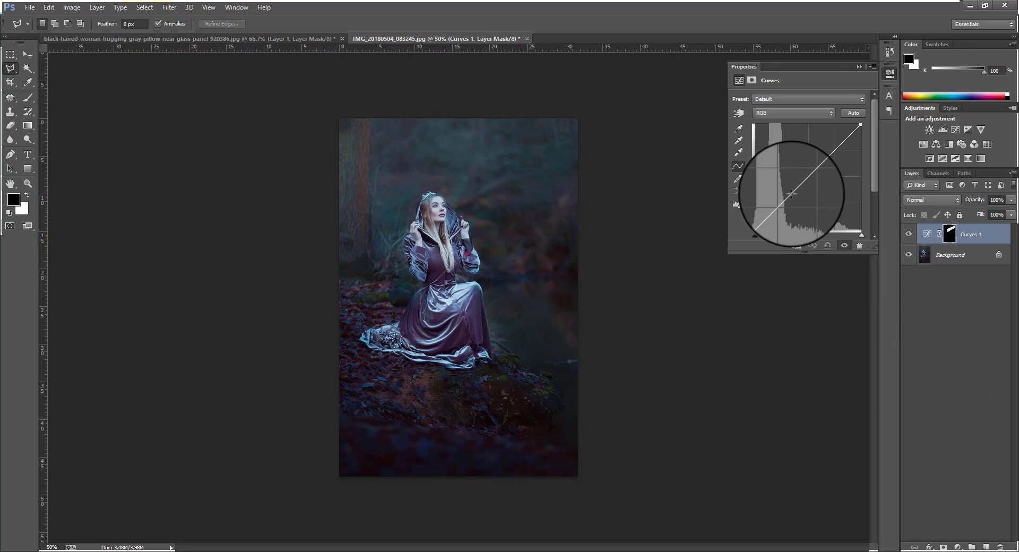
drag(791, 194, 790, 186)
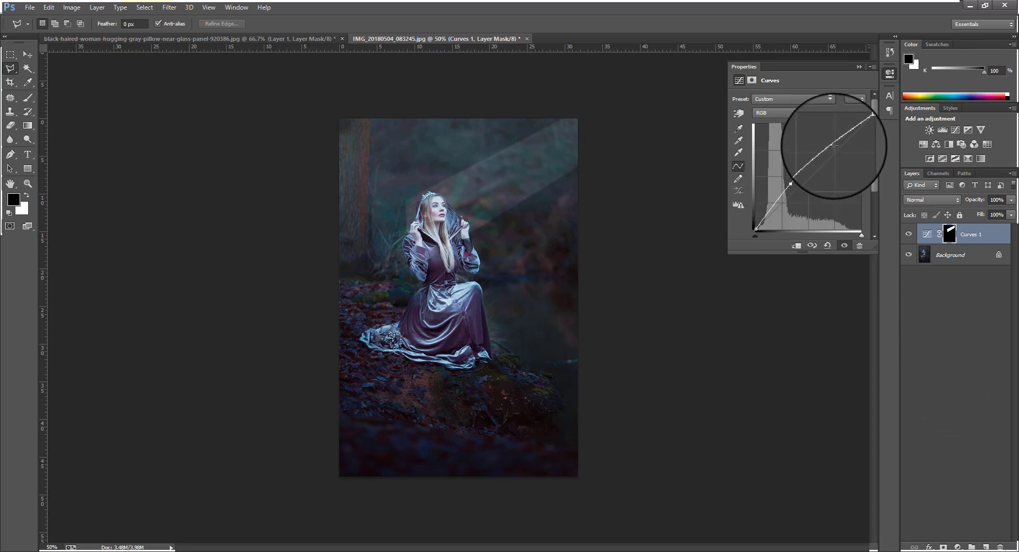
drag(835, 147, 819, 149)
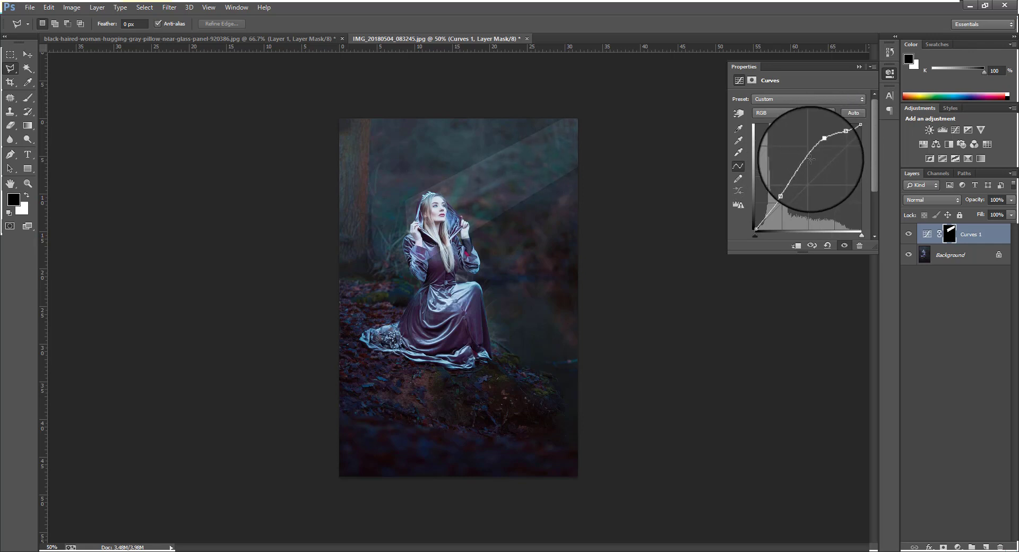
drag(786, 181, 786, 177)
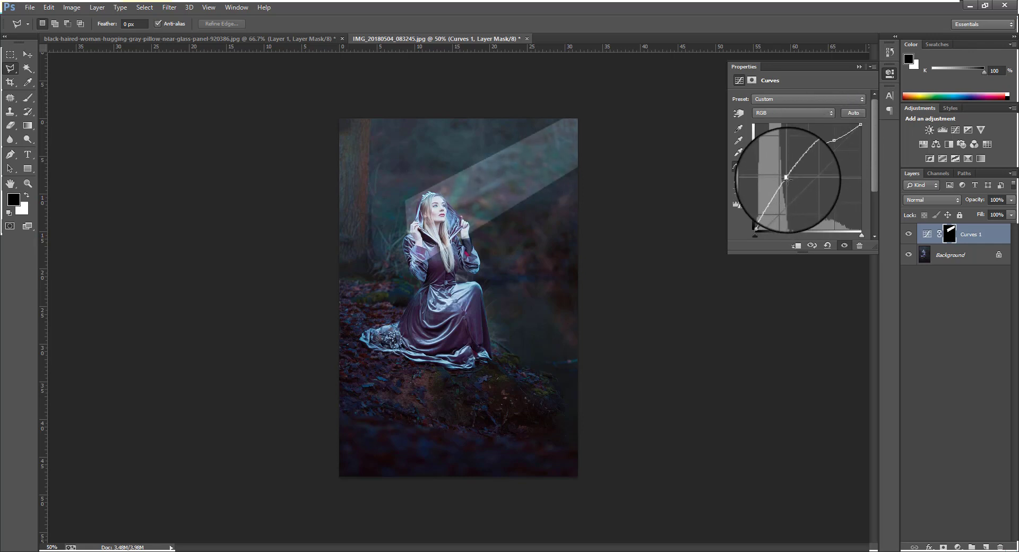
click(856, 67)
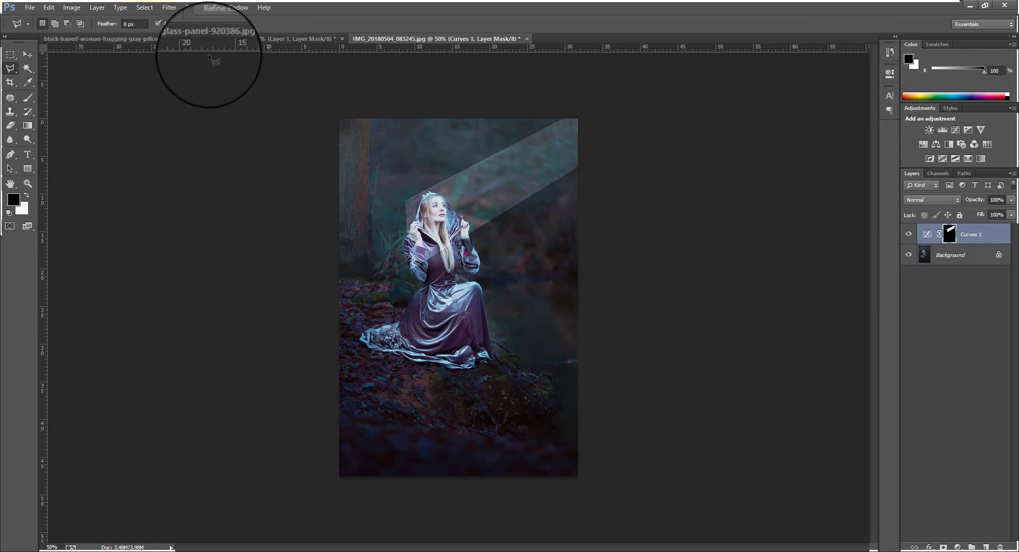
- Soften the Curves 1 mask with a Gaussian Blur of 22.3 pixels radius
click(169, 7)
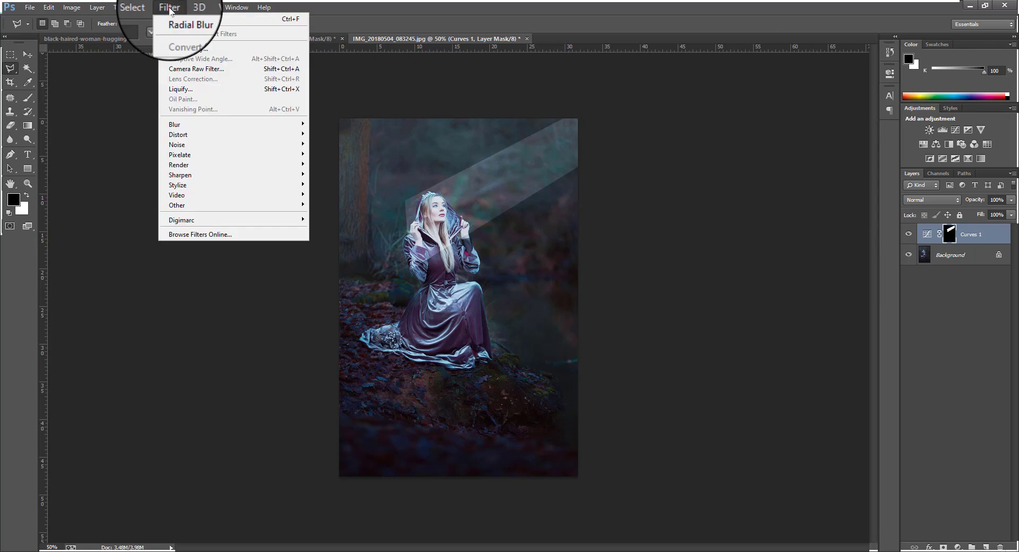
mouse_move(199, 129)
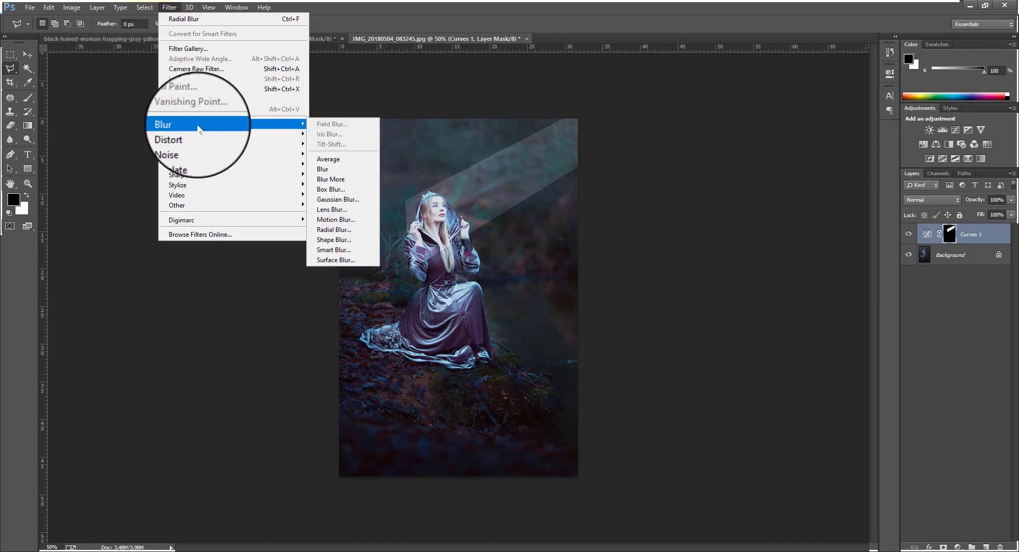
click(338, 199)
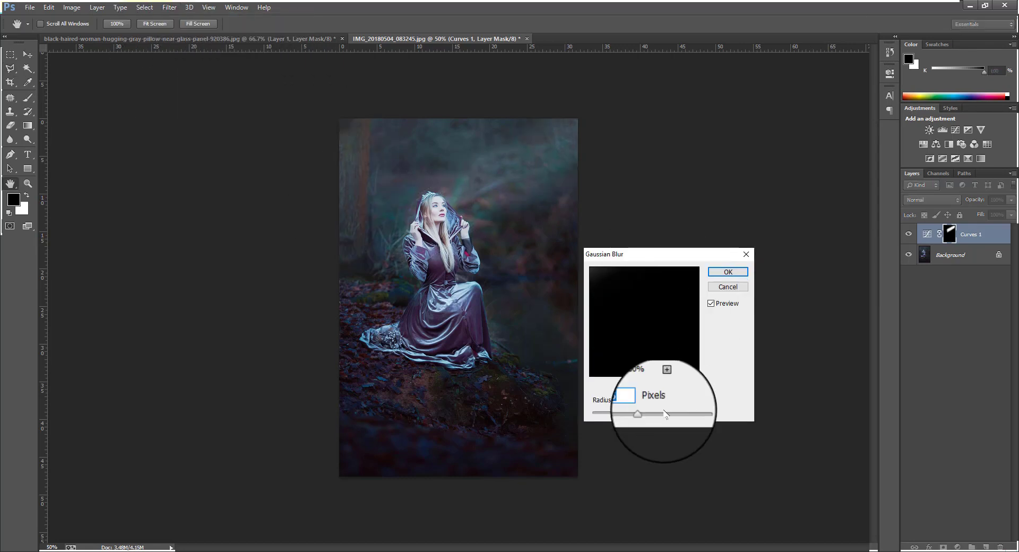
drag(646, 415, 641, 418)
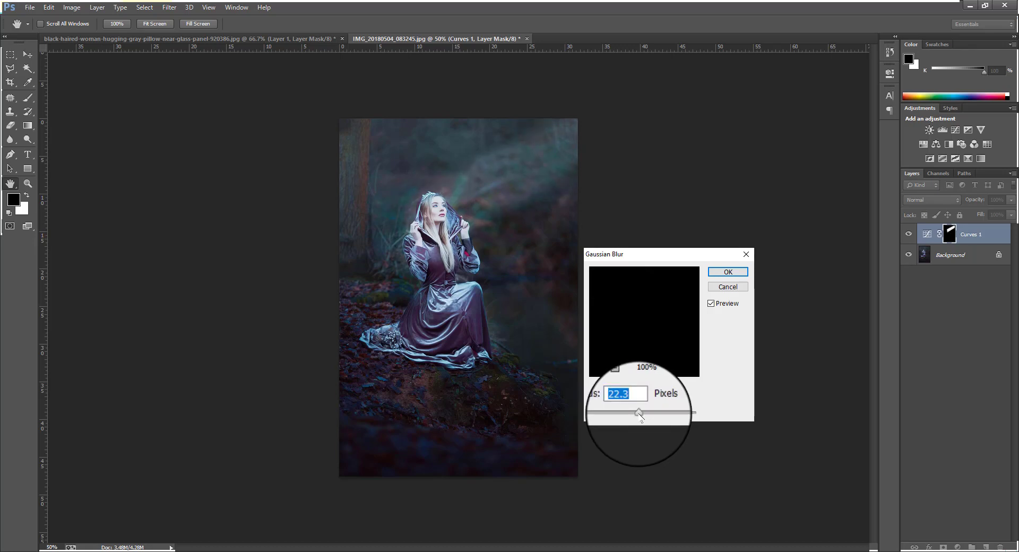
click(728, 271)
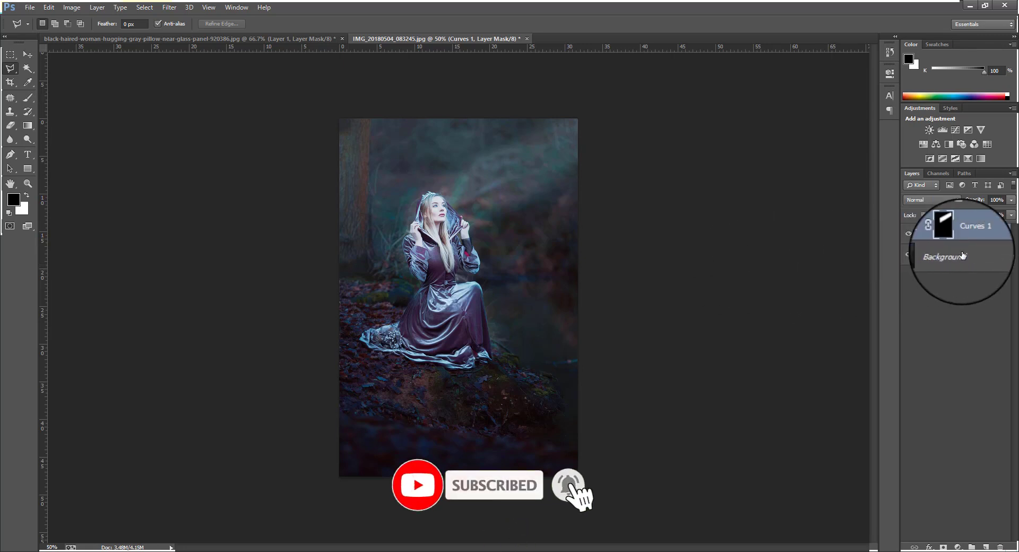
- Outline a second, narrower beam inside the first with the Polygonal Lasso, from beyond the photo's upper-right edge to the woman's head
click(10, 67)
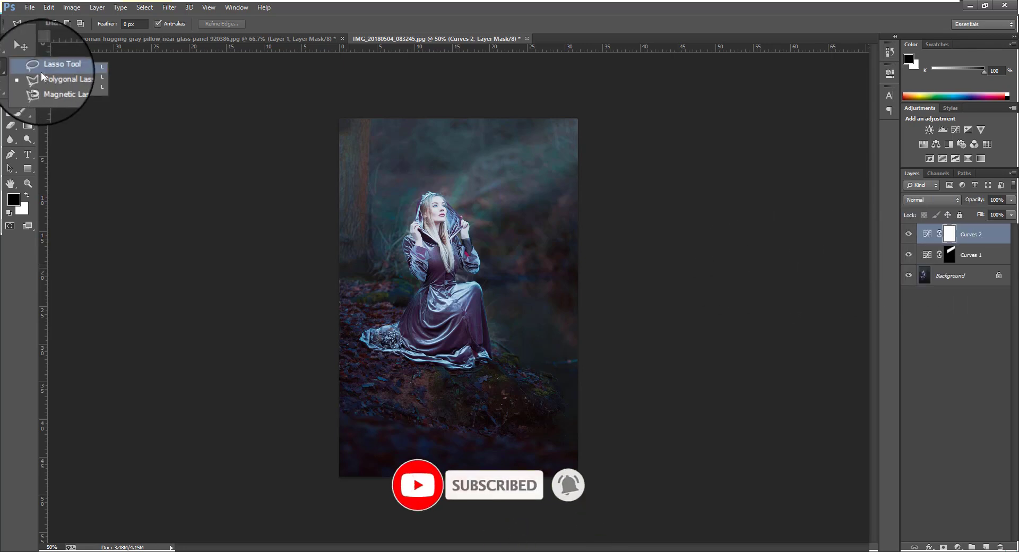
click(53, 77)
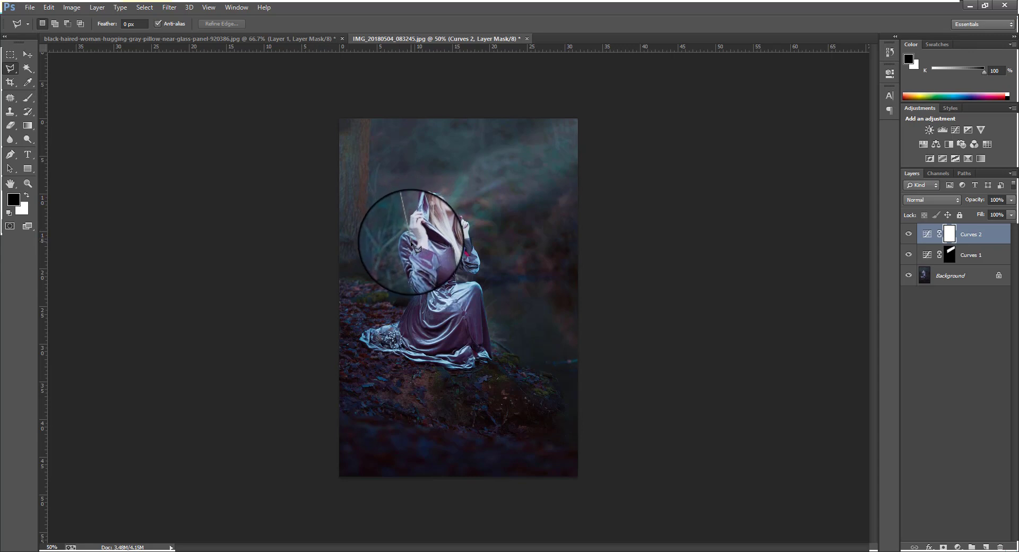
click(462, 218)
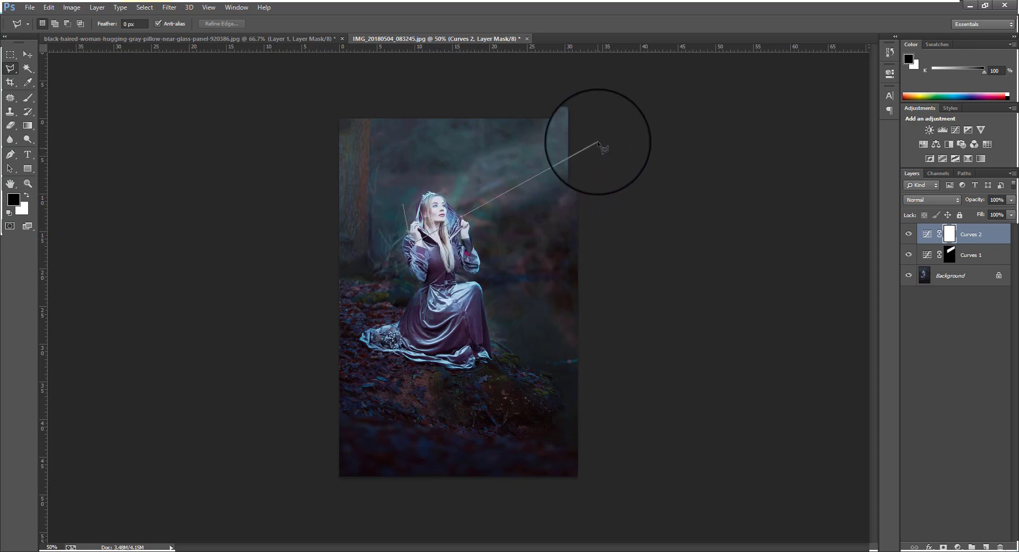
click(600, 149)
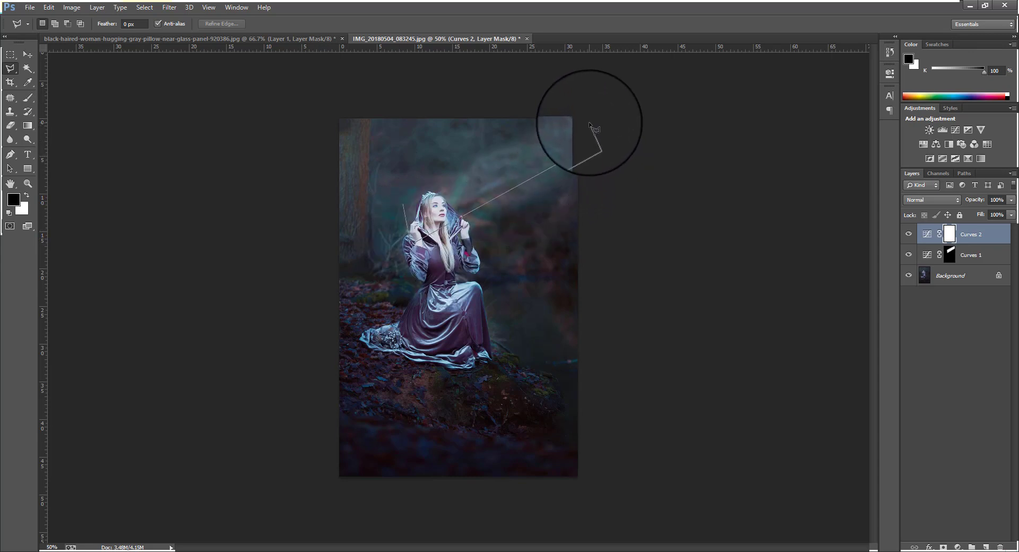
click(589, 123)
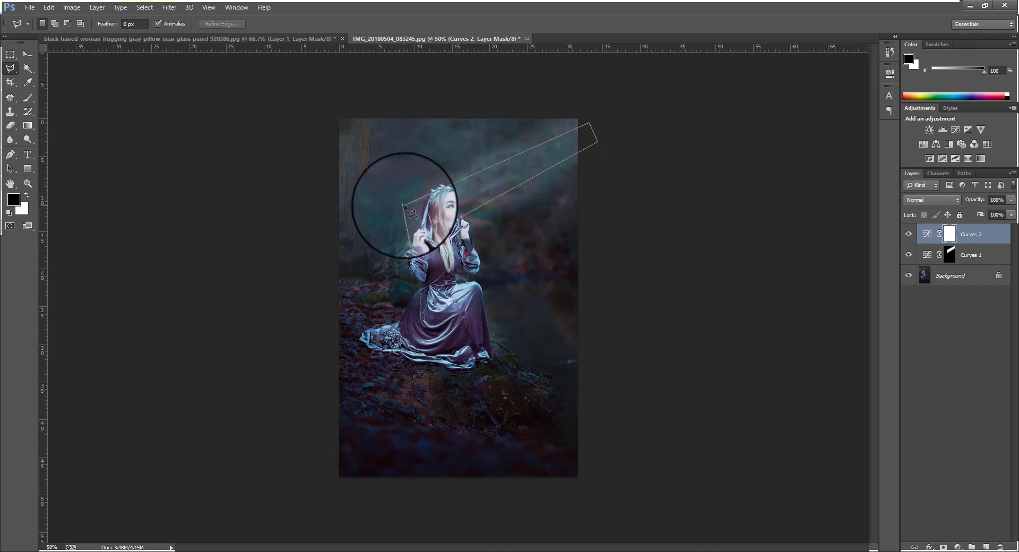
double_click(403, 204)
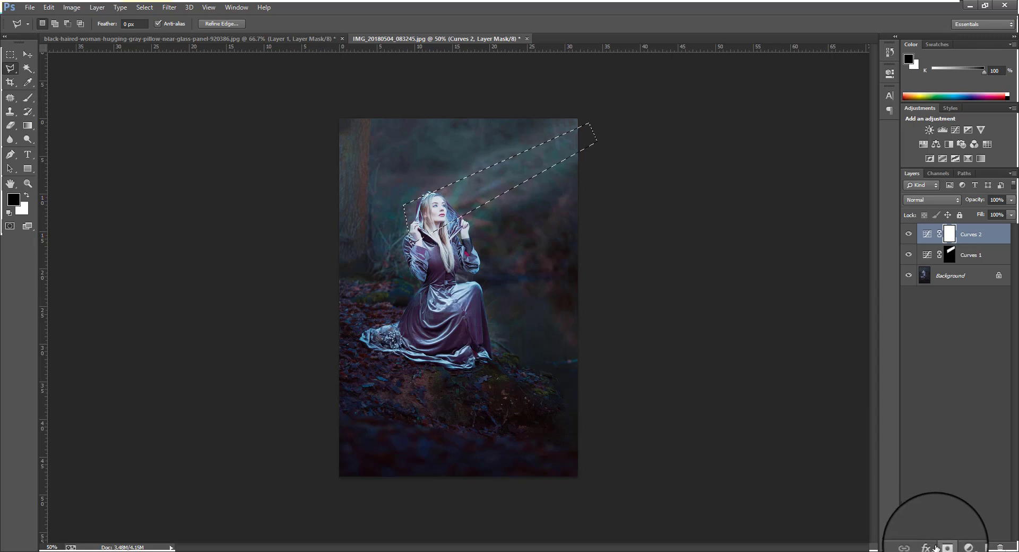
- Brighten the narrower beam with a new Curves adjustment layer using a raised RGB curve, and delete the unused Curves 2 layer
click(962, 548)
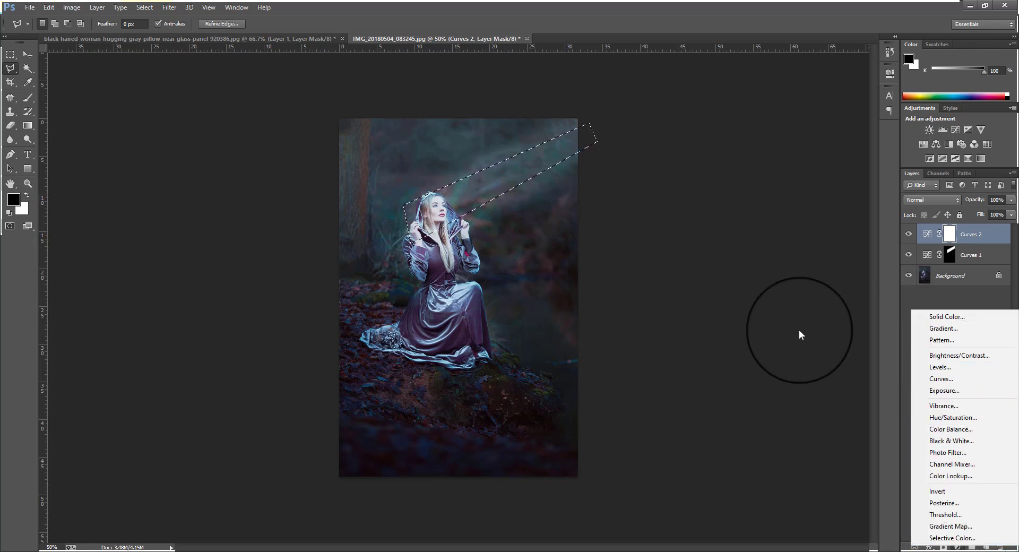
click(947, 380)
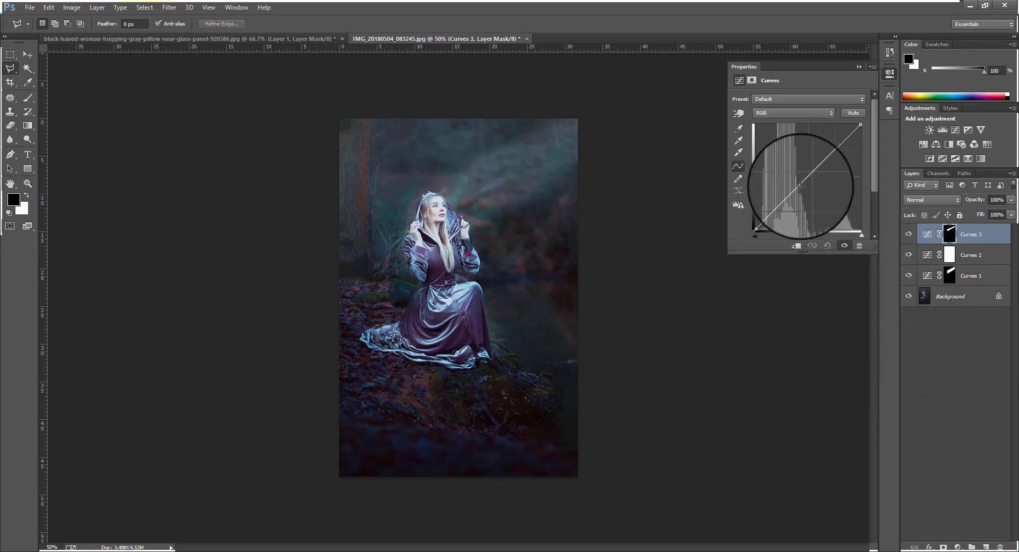
mouse_move(799, 185)
mouse_down()
mouse_move(835, 137)
mouse_move(795, 171)
mouse_up()
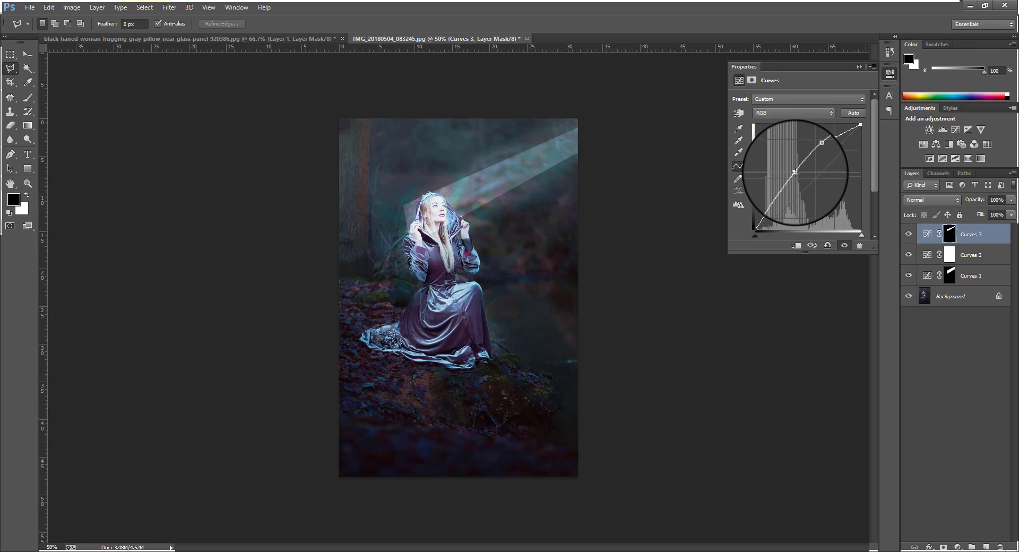
click(858, 68)
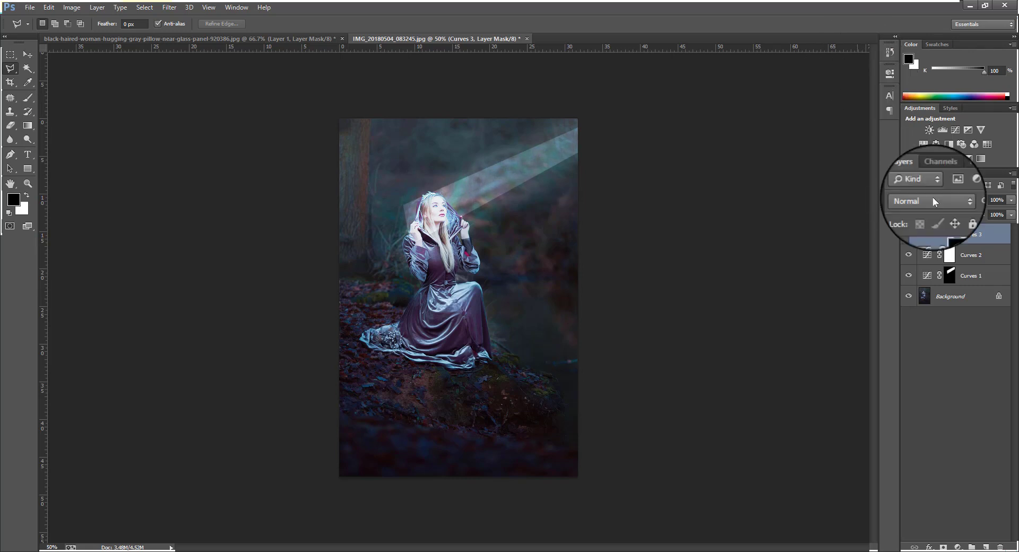
click(976, 256)
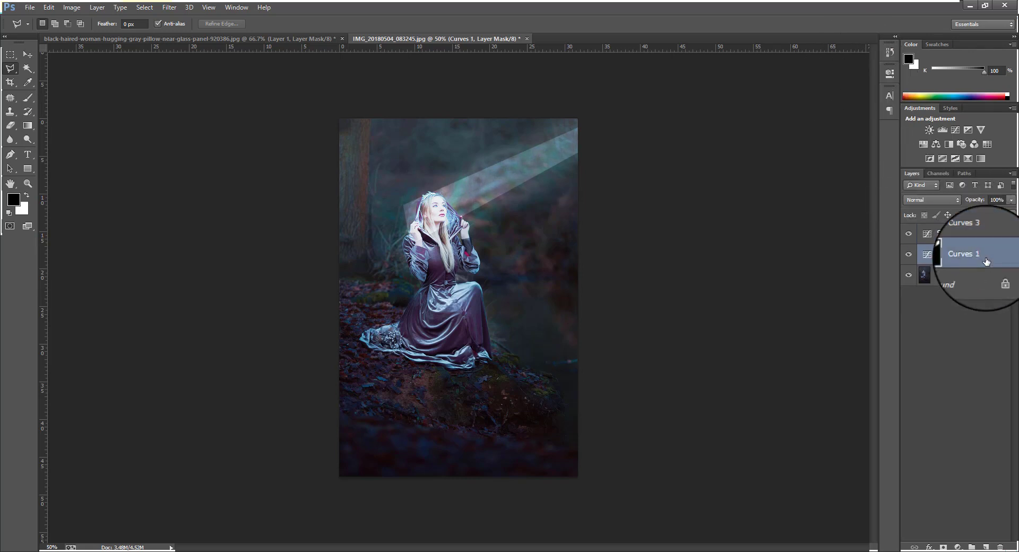
- Soften the Curves 3 mask with a Gaussian Blur of 33.2 pixels radius
click(944, 234)
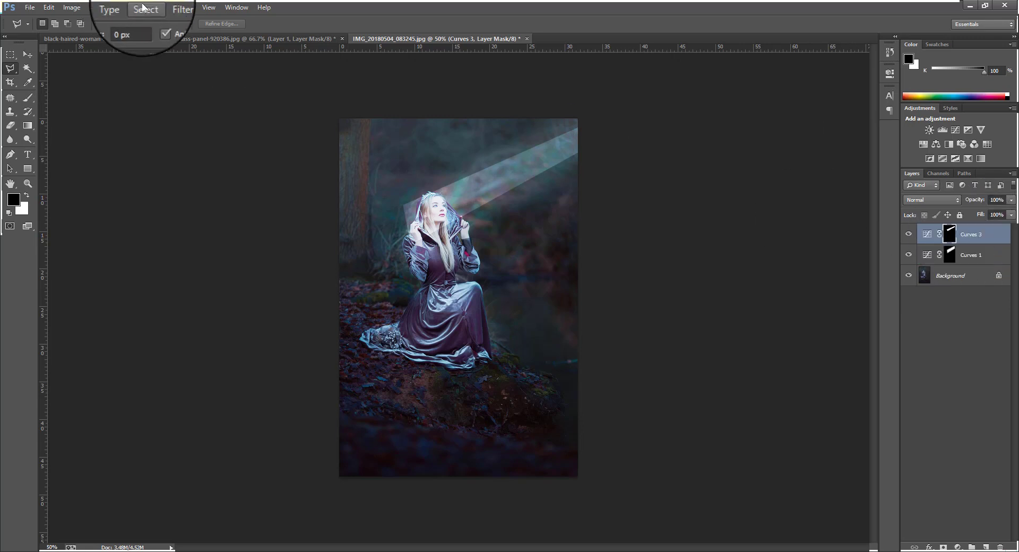
click(169, 7)
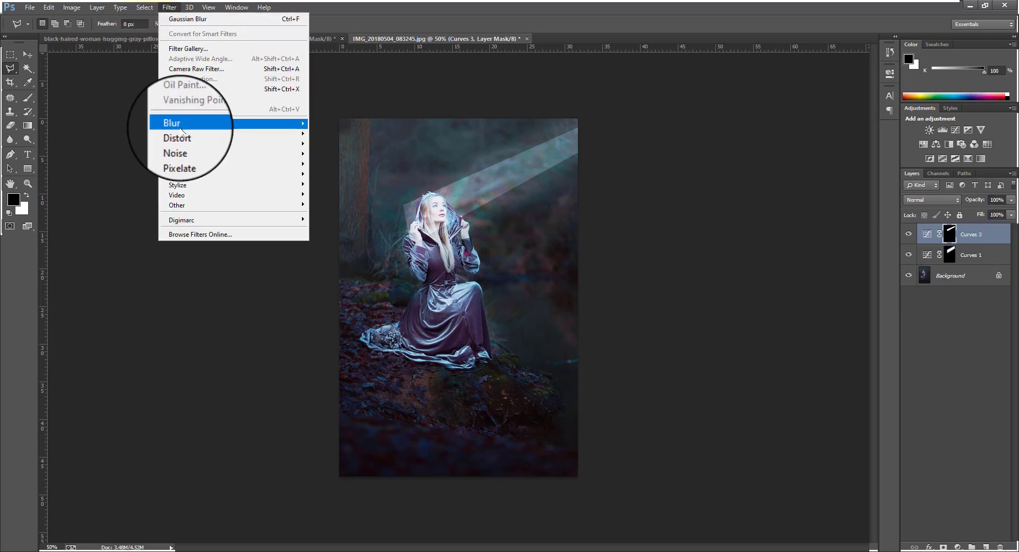
mouse_move(181, 131)
click(338, 202)
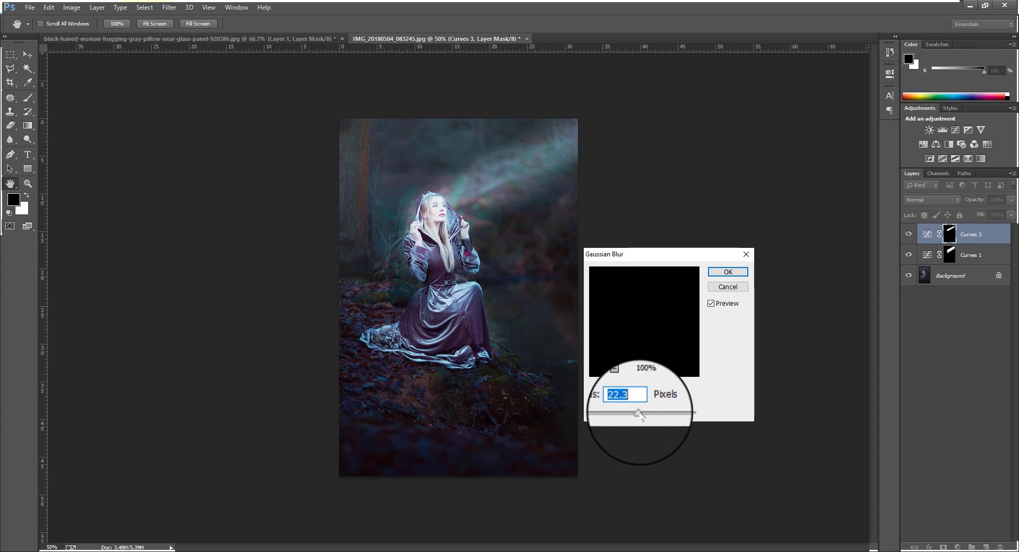
drag(641, 415, 645, 416)
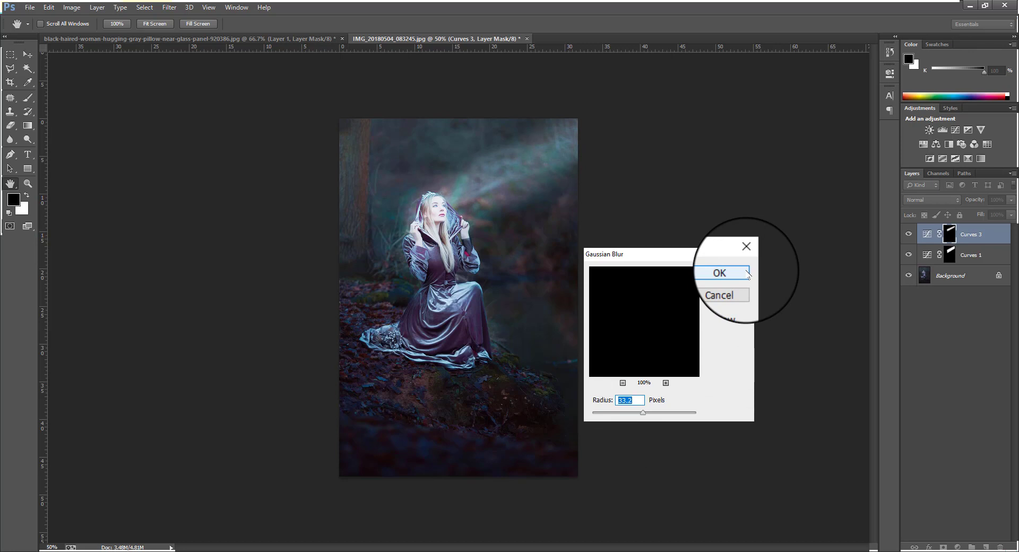
click(745, 271)
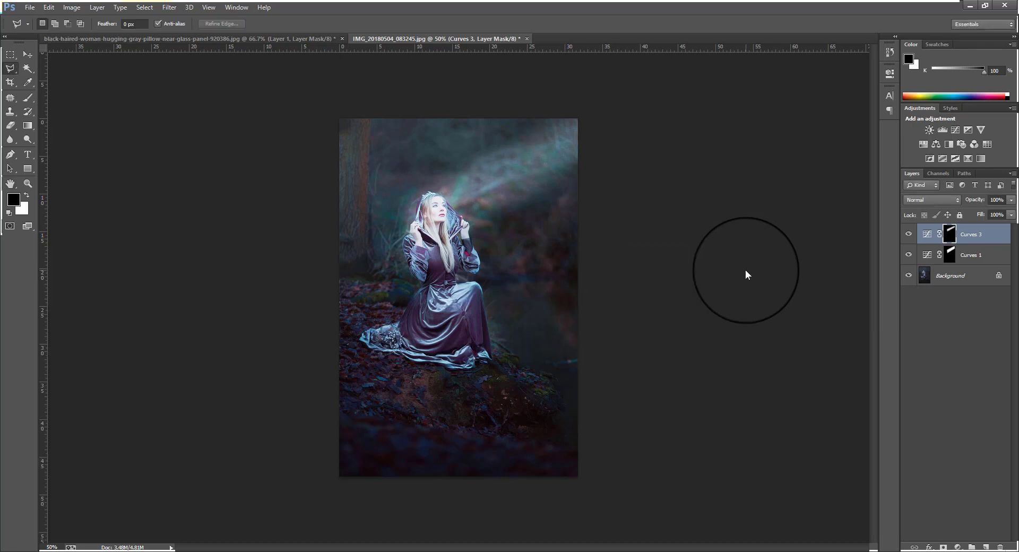